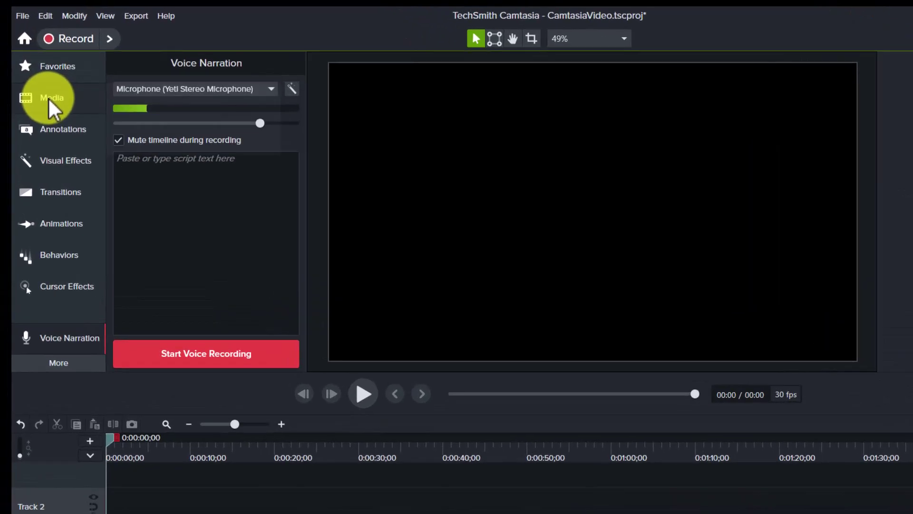
Step: Open the media Library and choose the Camtasia 2024 library
left_click(32, 78)
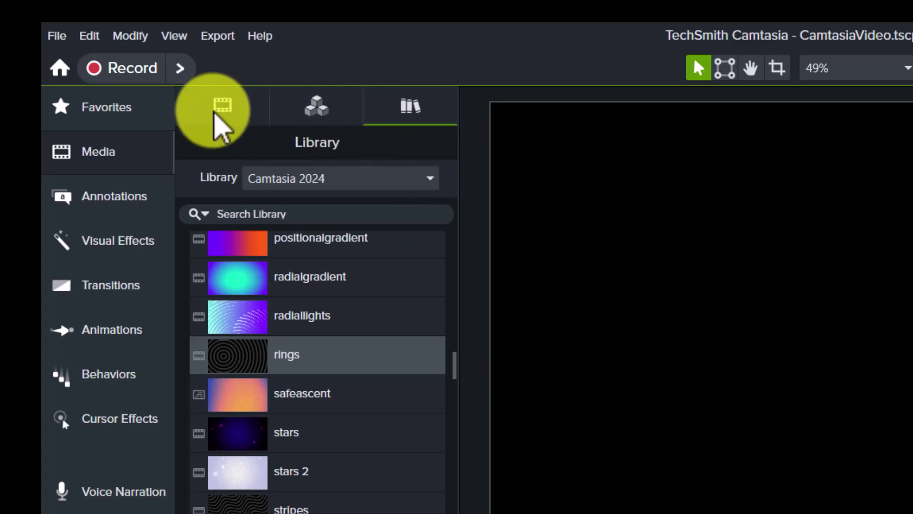
left_click(221, 110)
left_click(321, 110)
left_click(409, 109)
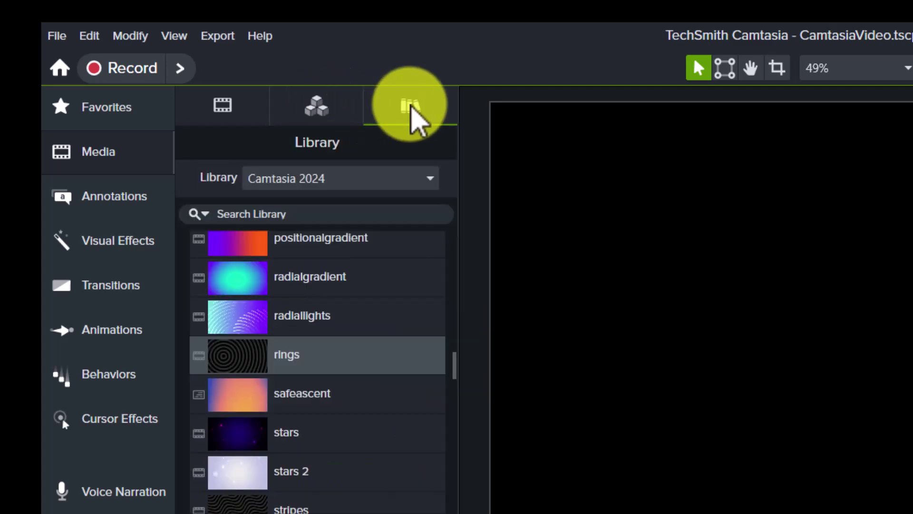
left_click(432, 180)
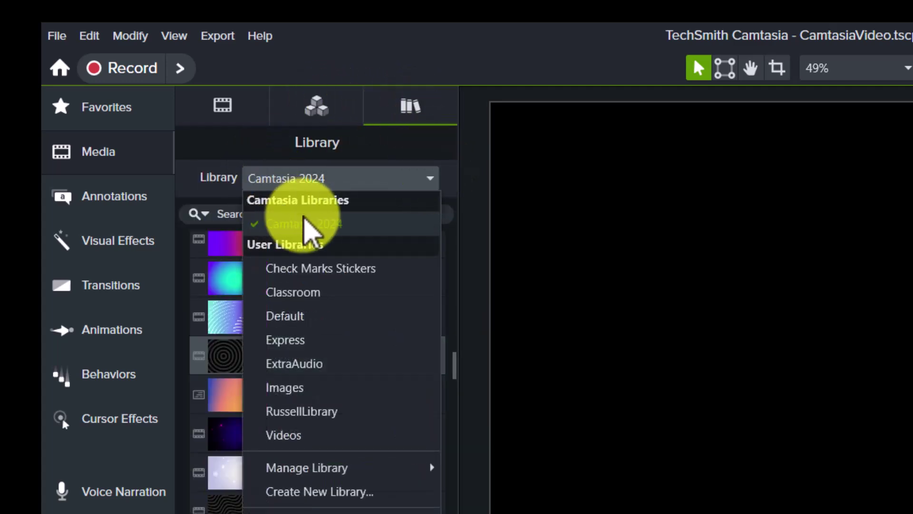
left_click(307, 224)
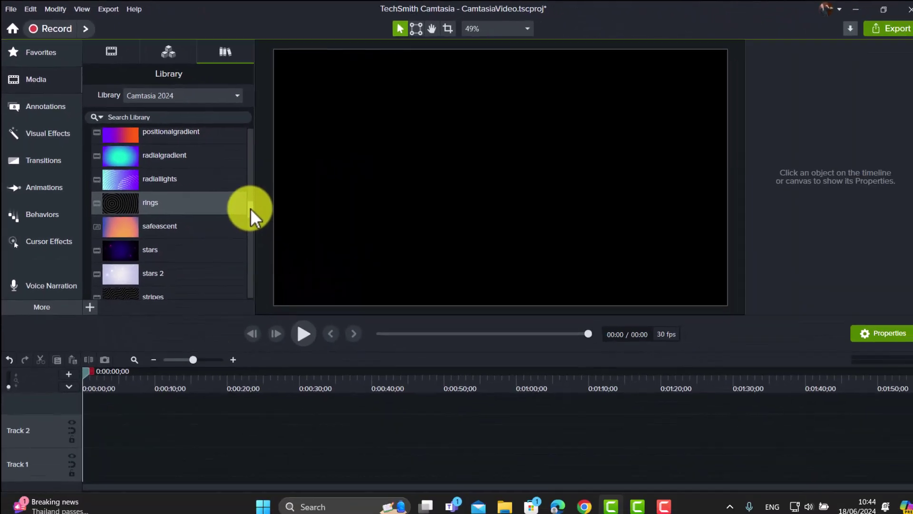
Step: Add the gearbox clip from the Dynamic Backgrounds folder to the start of Track 1
left_click_drag(456, 370, 442, 327)
left_click_drag(243, 181, 243, 147)
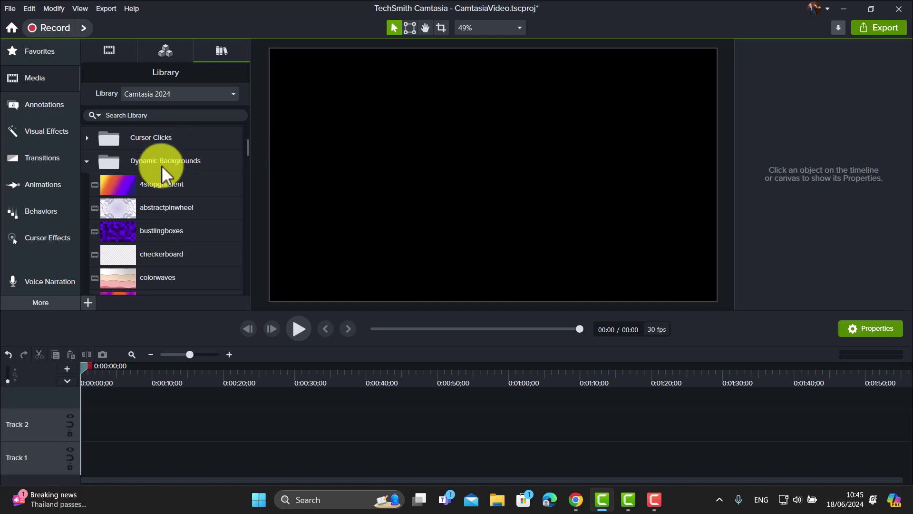
left_click(88, 163)
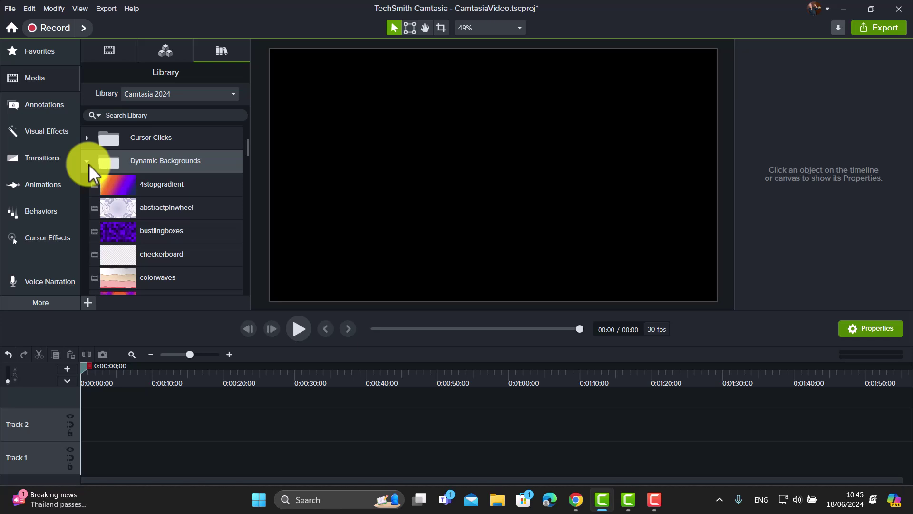
left_click(86, 161)
left_click(87, 160)
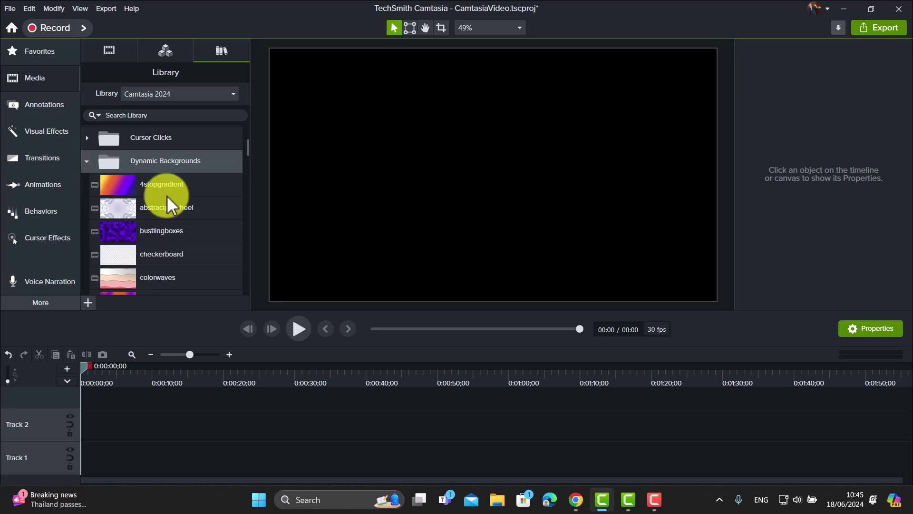
left_click_drag(244, 146, 243, 180)
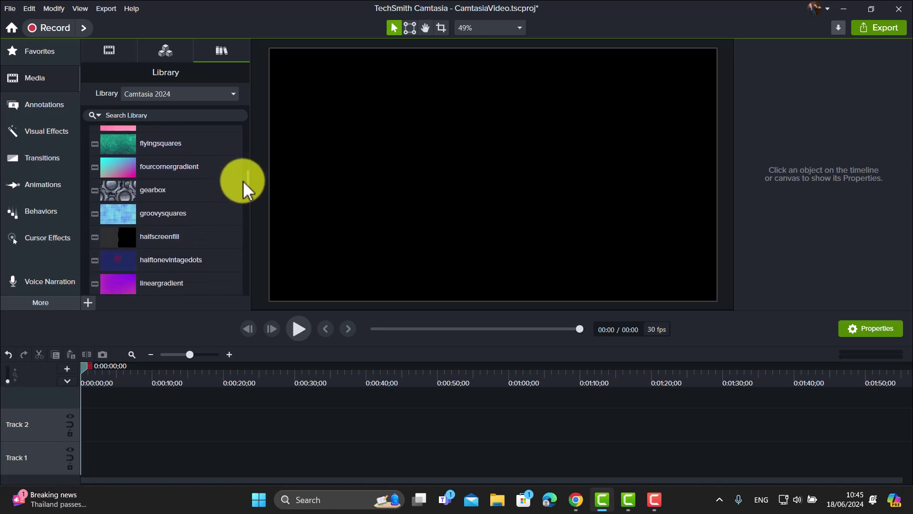
left_click_drag(116, 190, 71, 473)
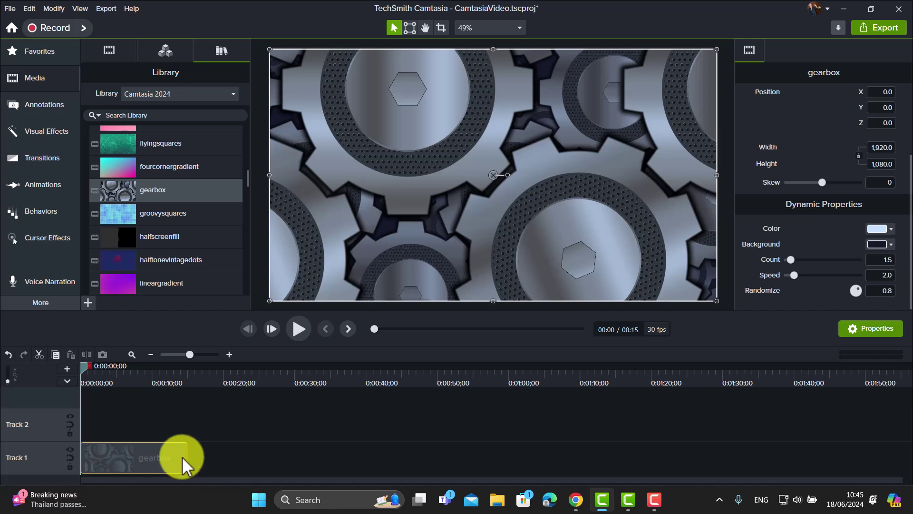
Step: Trim the end of the gearbox clip to about 14 seconds and play back its opening
mouse_move(187, 458)
left_mouse_down()
mouse_move(320, 461)
mouse_move(147, 464)
mouse_move(185, 461)
left_mouse_up()
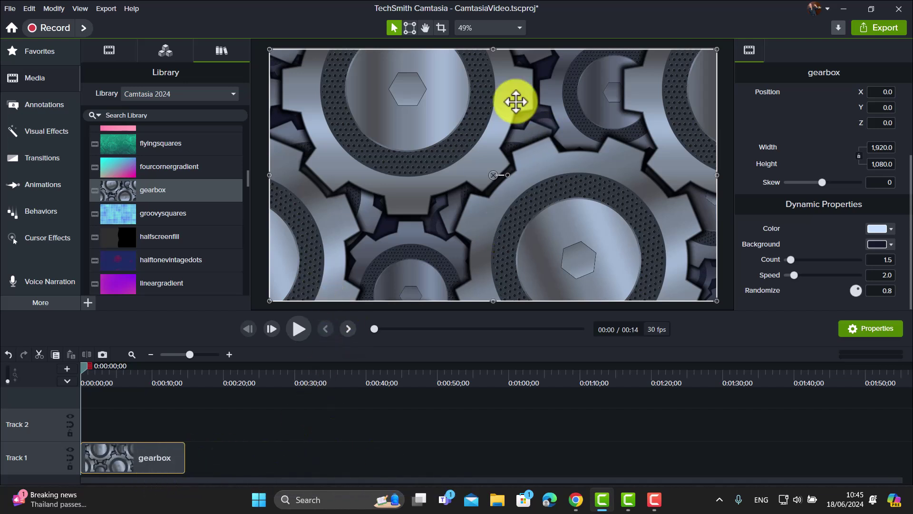
left_click(300, 328)
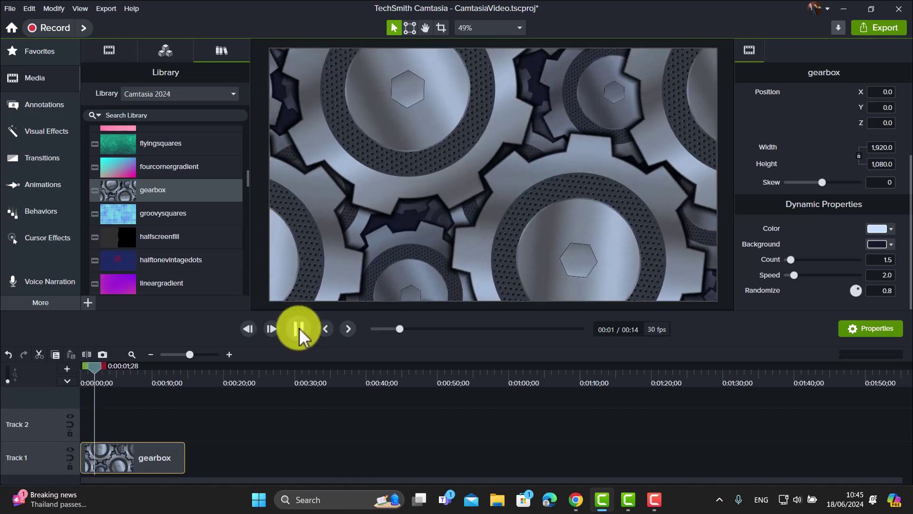
left_click(299, 327)
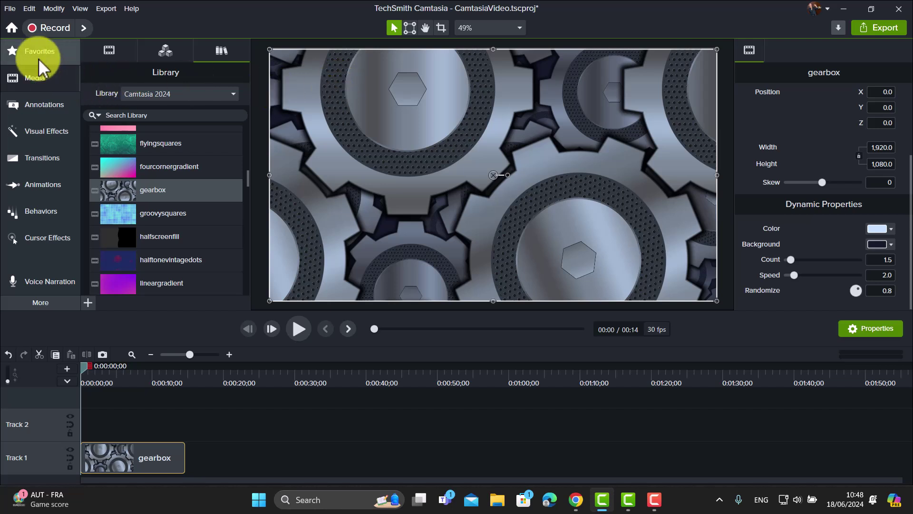
Step: Record about 10 seconds of voice narration with the Yeti Stereo Microphone and save it as Narration_CamtasiaVideo 1 in WAV format
left_click(41, 283)
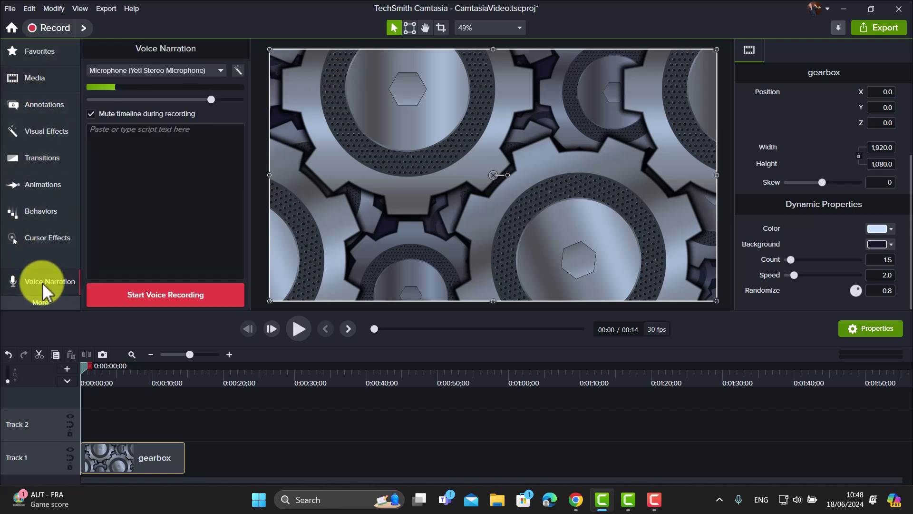
left_click(220, 70)
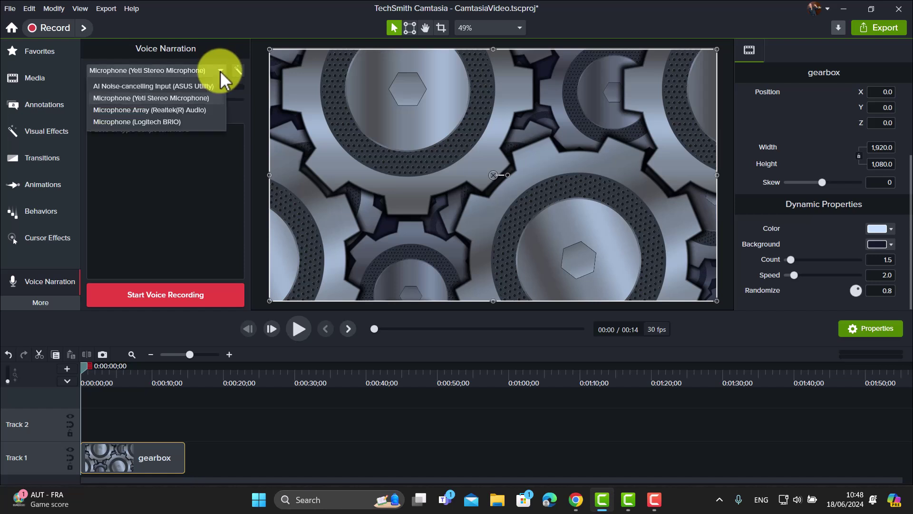
left_click(137, 96)
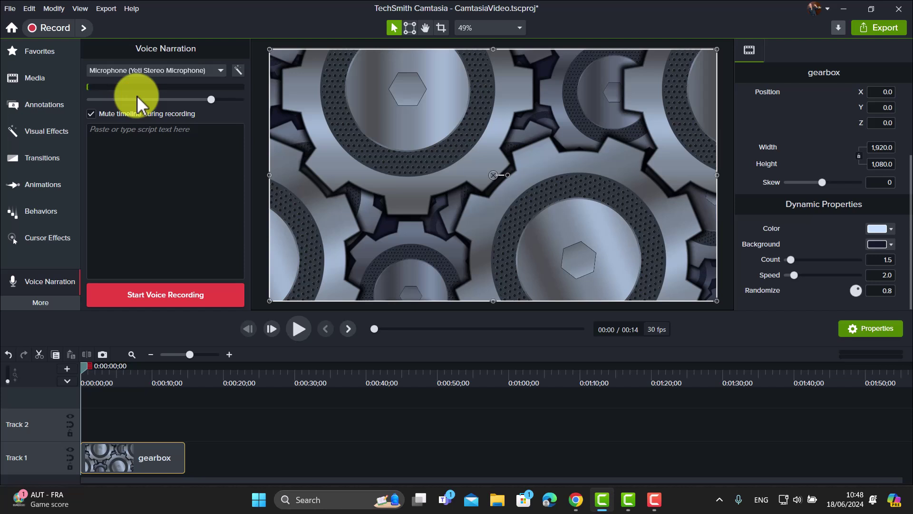
left_click(150, 295)
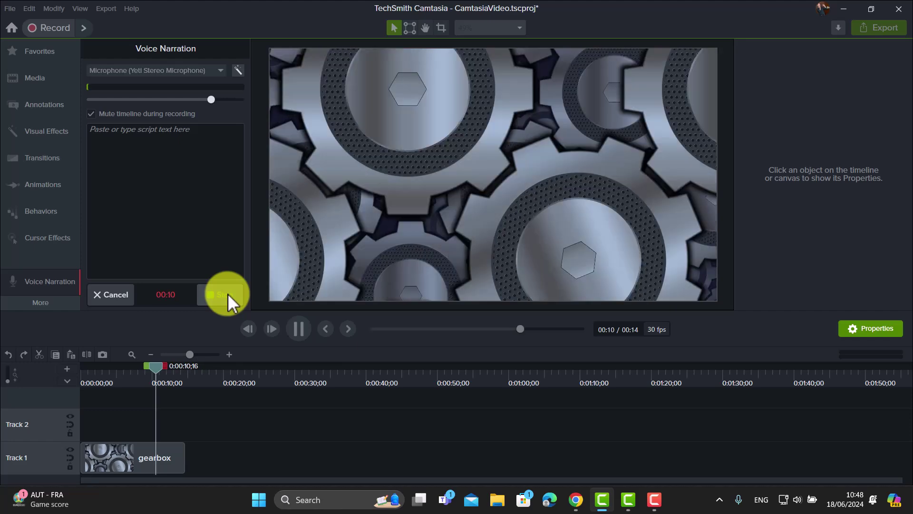
left_click(227, 293)
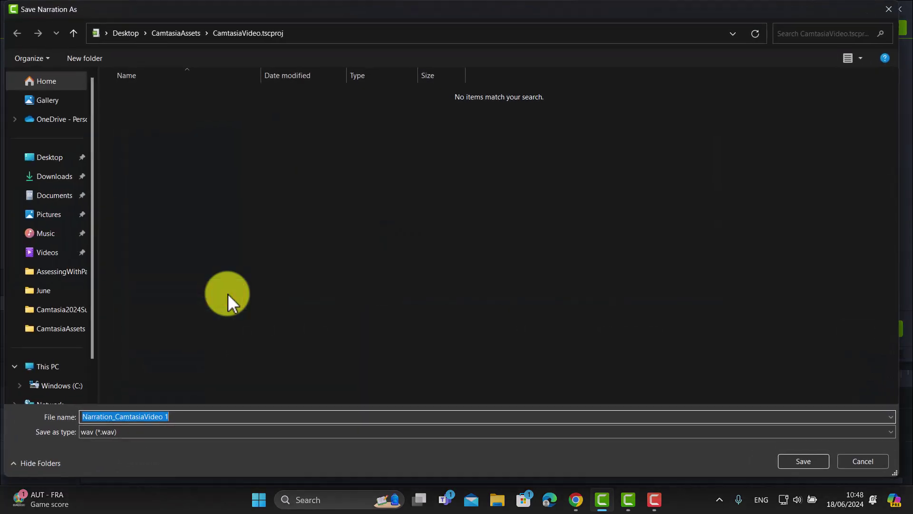
left_click(803, 461)
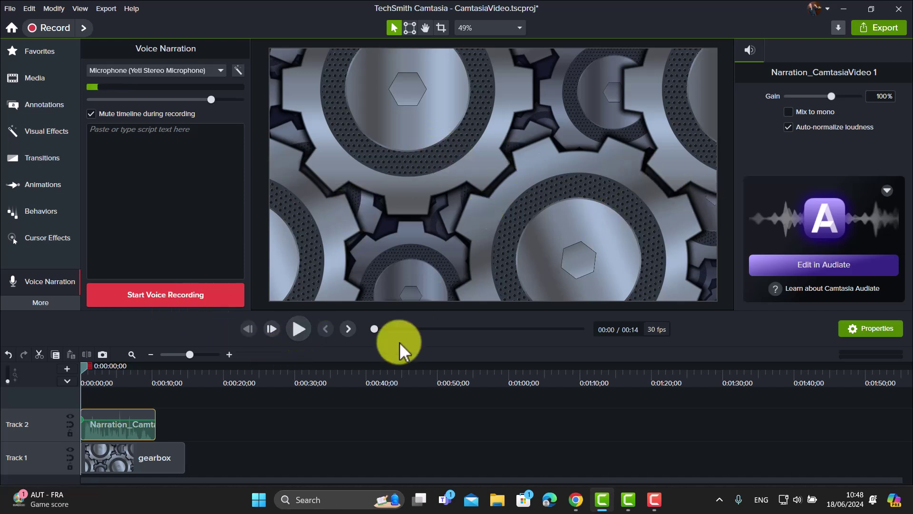
Step: Play back the first seconds of the timeline to check the recorded narration
left_click(300, 329)
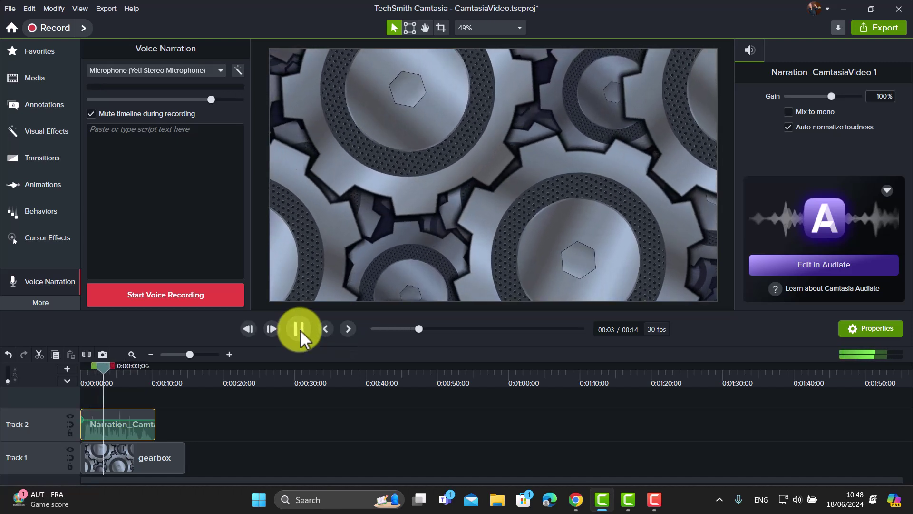
left_click(301, 329)
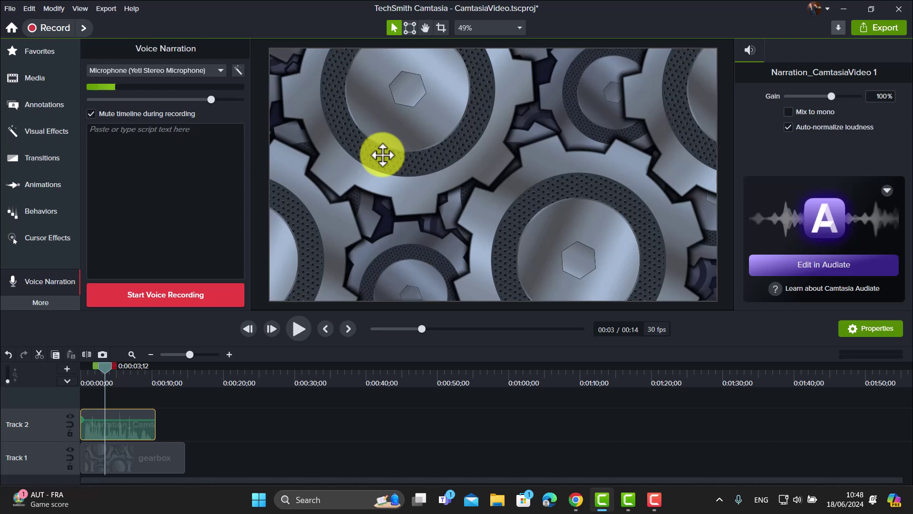
Step: Add the Audio Wave visualizer on a new Track 3 from the timeline's start and shorten it to match the narration clip's length
left_click(30, 80)
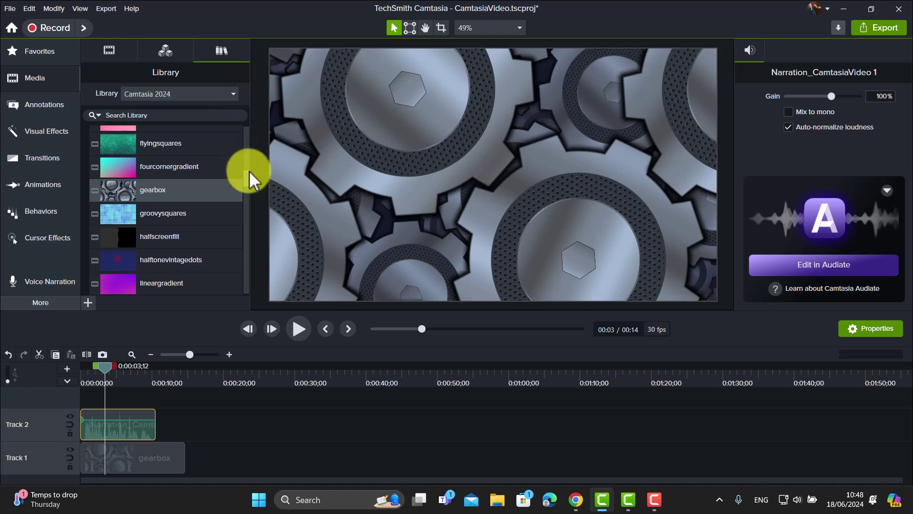
left_click_drag(248, 175, 247, 122)
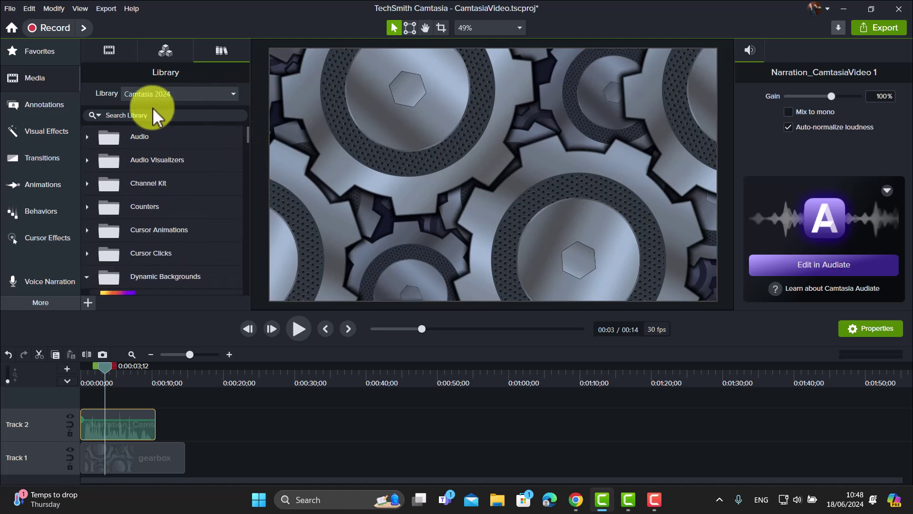
left_click(86, 161)
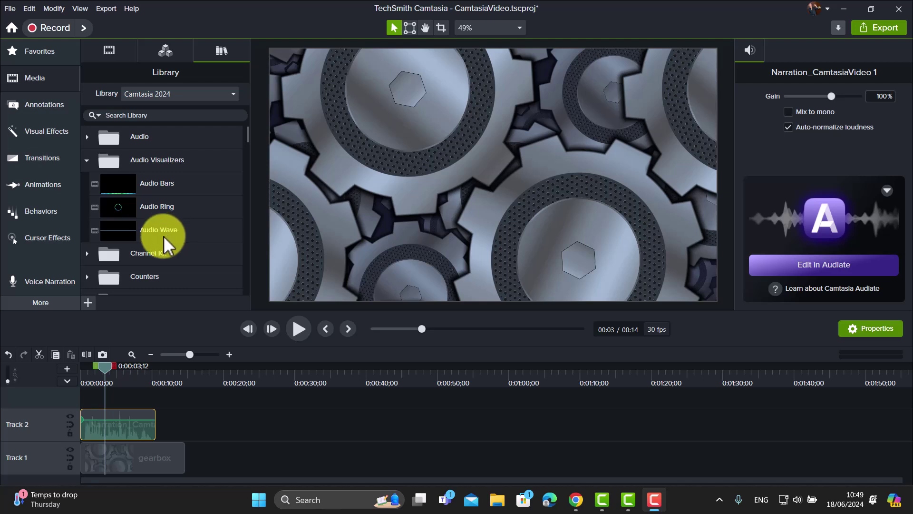
mouse_move(116, 231)
left_mouse_down()
mouse_move(184, 289)
mouse_move(189, 401)
mouse_move(73, 404)
left_mouse_up()
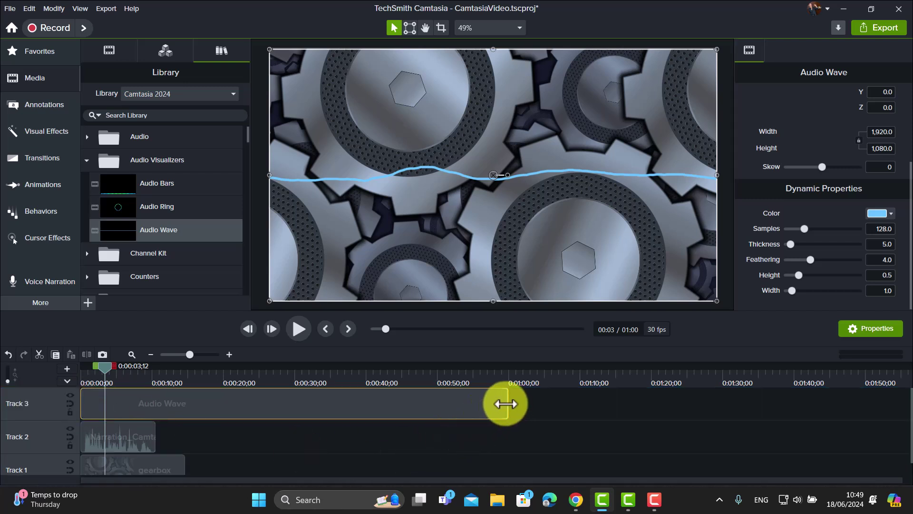
left_click_drag(505, 405, 158, 387)
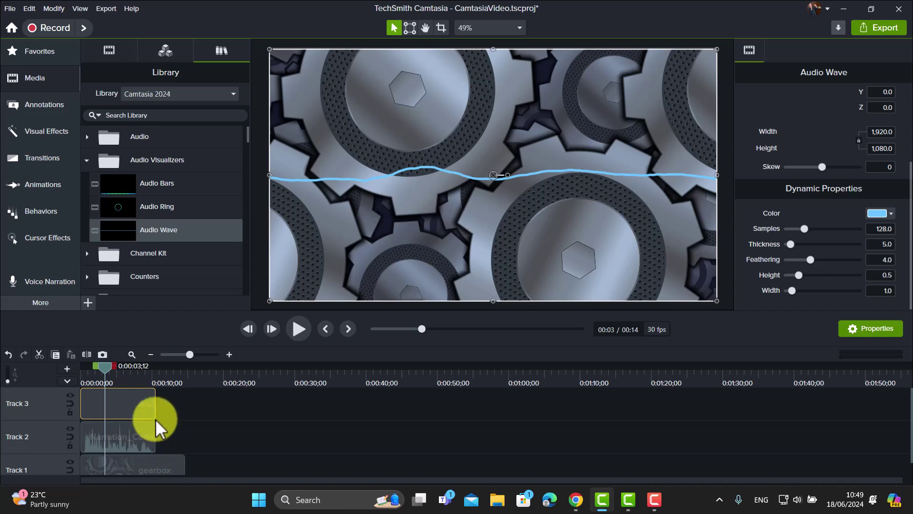
Step: Return the playhead to the start and play the timeline to preview the Audio Wave reacting to the narration
left_click_drag(107, 366, 41, 370)
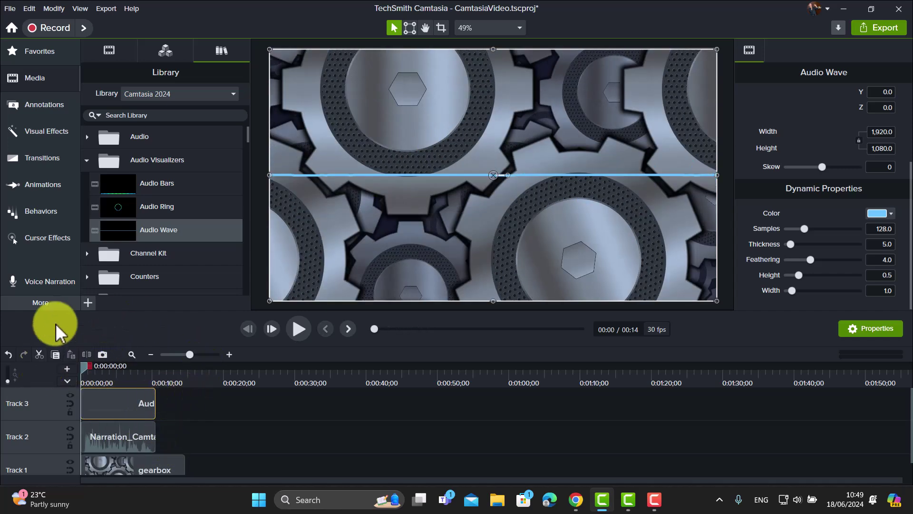
left_click(298, 326)
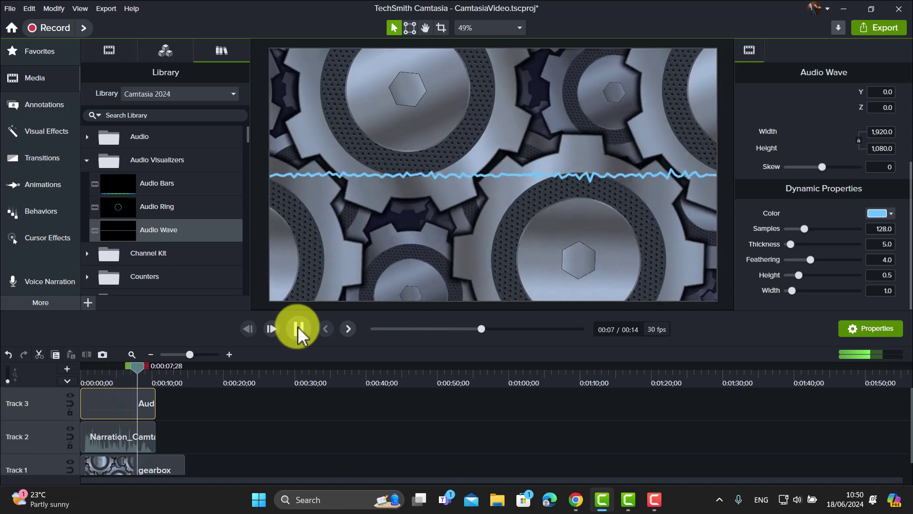
left_click(299, 328)
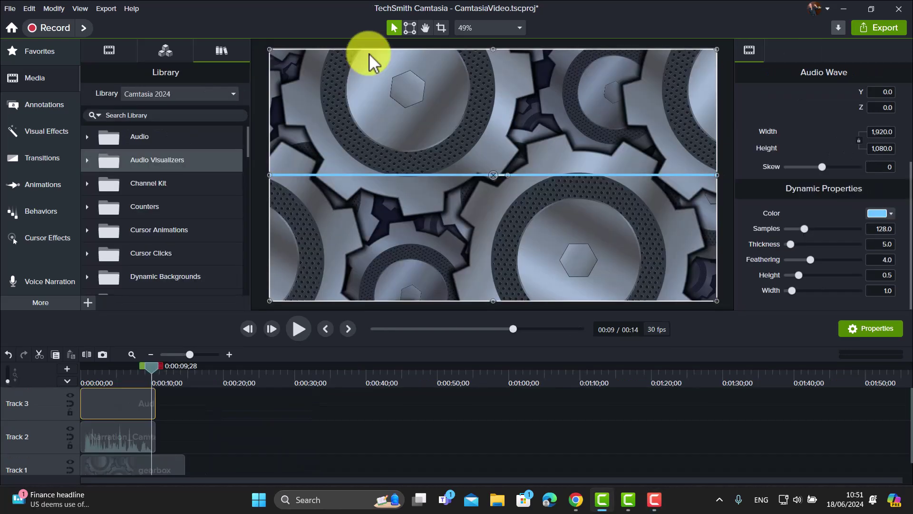
Step: Find the Titles folder in the Camtasia 2024 library and browse its Big Type titles
left_click_drag(245, 135, 260, 165)
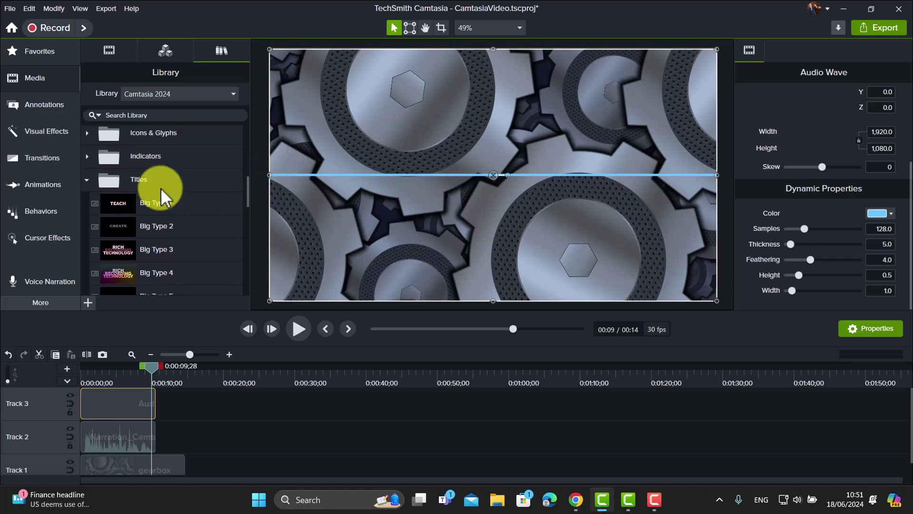
left_click(84, 181)
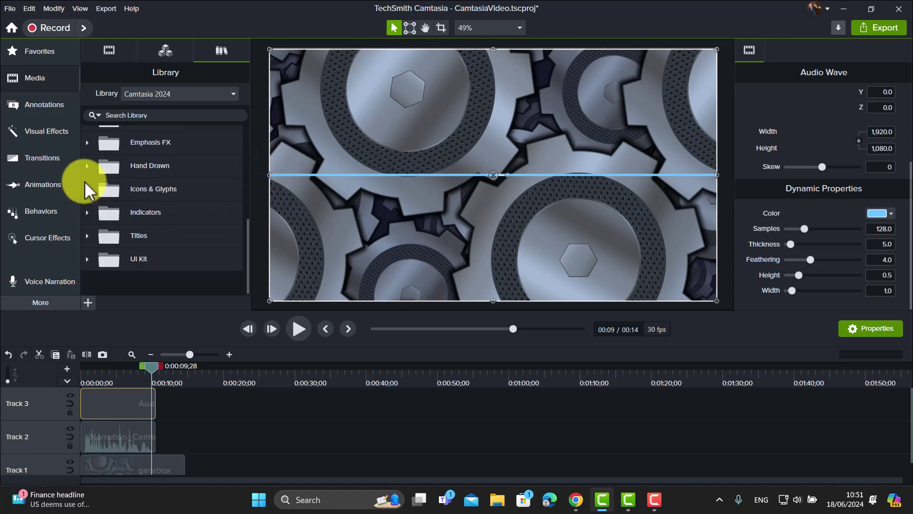
left_click(87, 236)
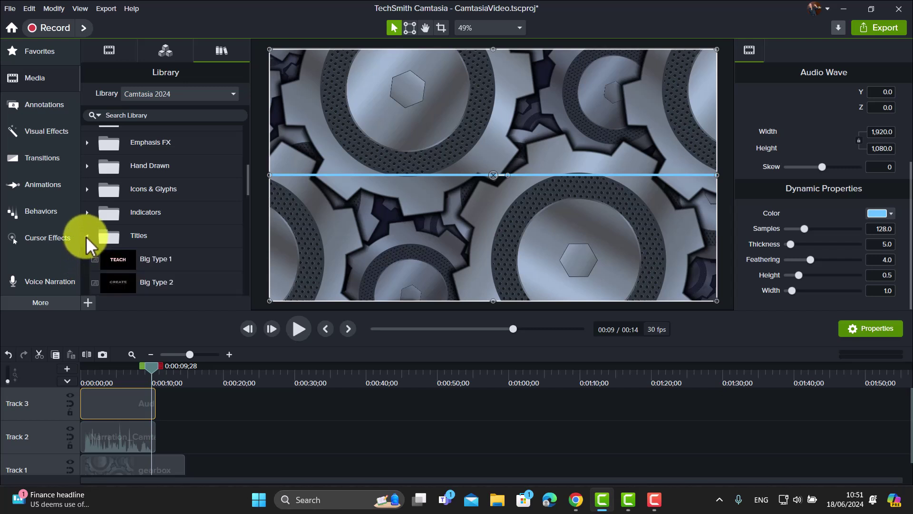
left_click_drag(247, 181, 246, 195)
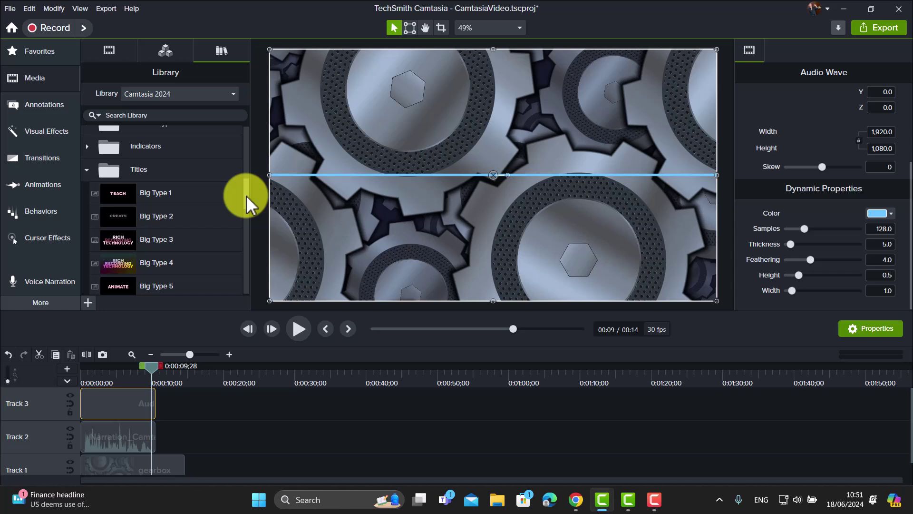
Step: With the playhead returned to the timeline's start and the timeline area enlarged, preview the Big Type 1 title
left_click_drag(152, 365, 62, 372)
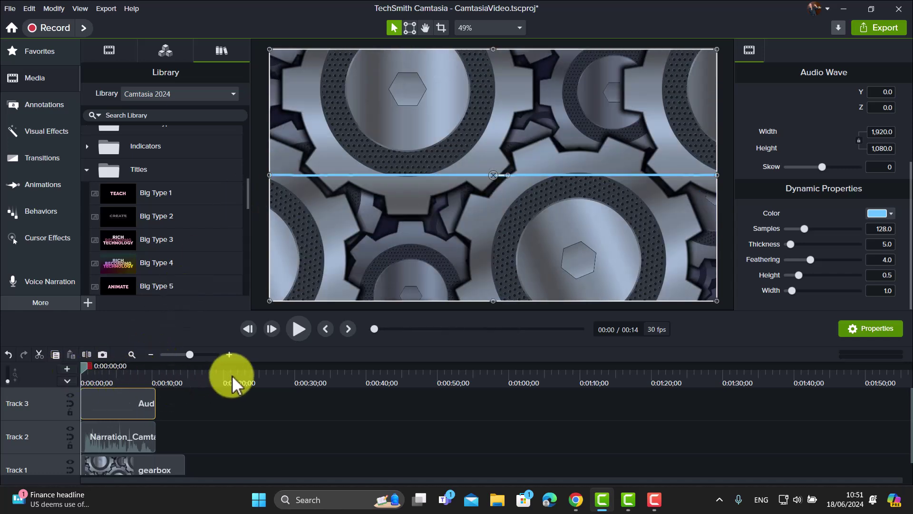
left_click_drag(265, 311, 281, 248)
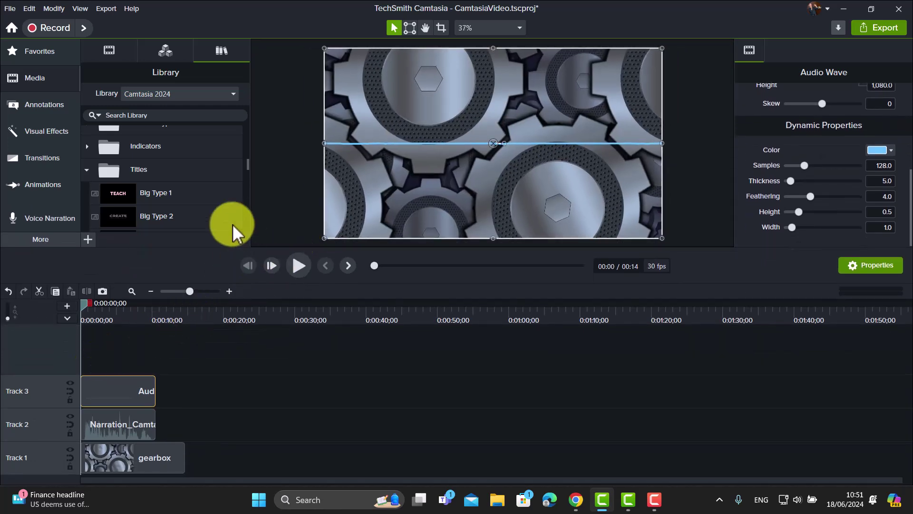
double_click(120, 196)
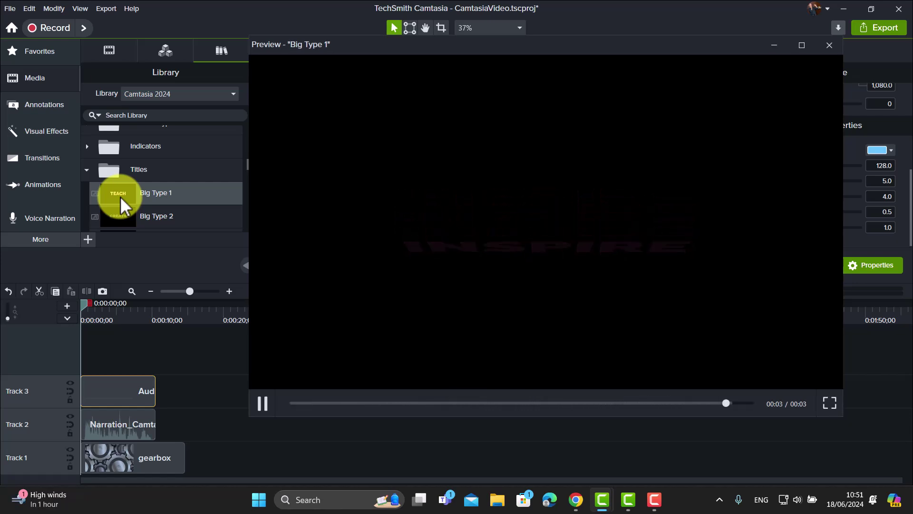
Step: Add the Big Type 1 title to a new Track 4 about 1 second in, and play the timeline to preview it
left_click(828, 44)
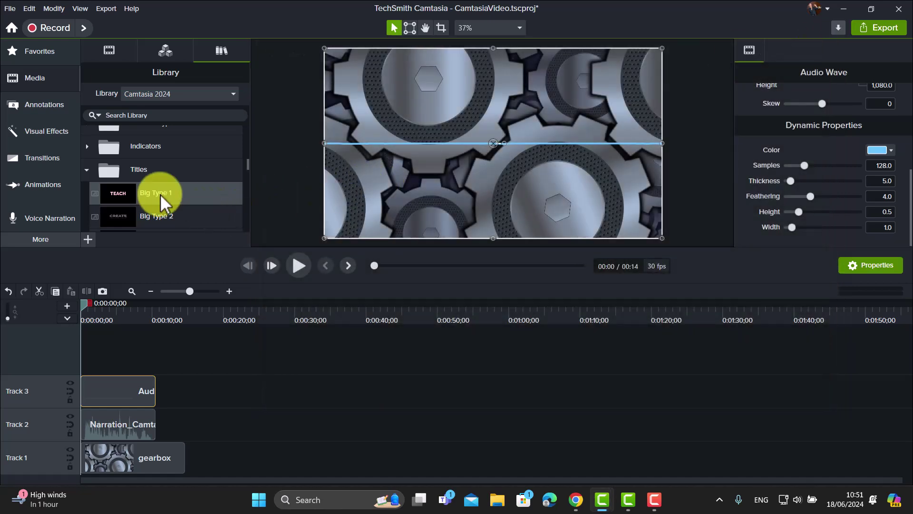
left_click_drag(116, 189, 89, 350)
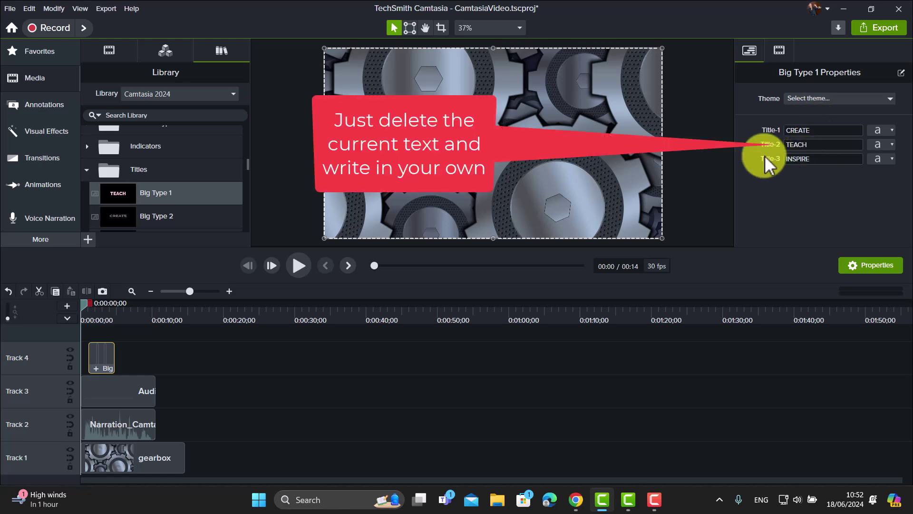
left_click(296, 266)
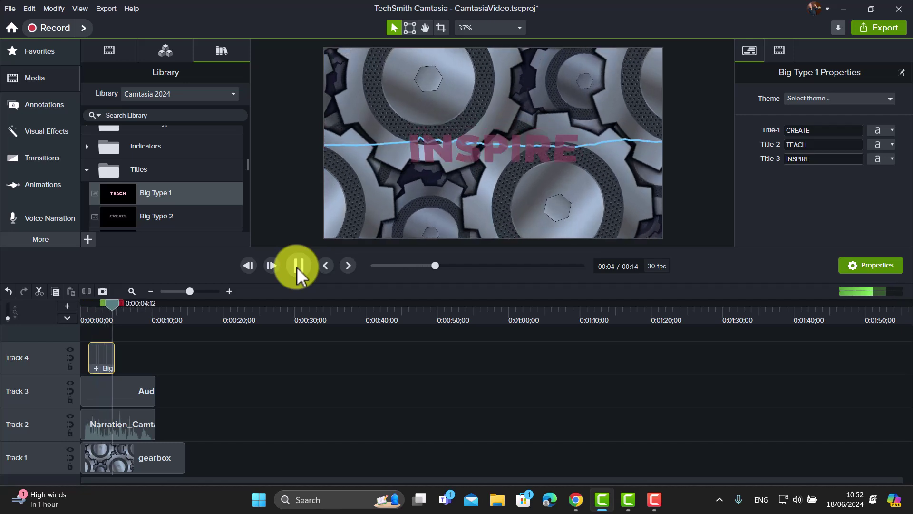
left_click(297, 267)
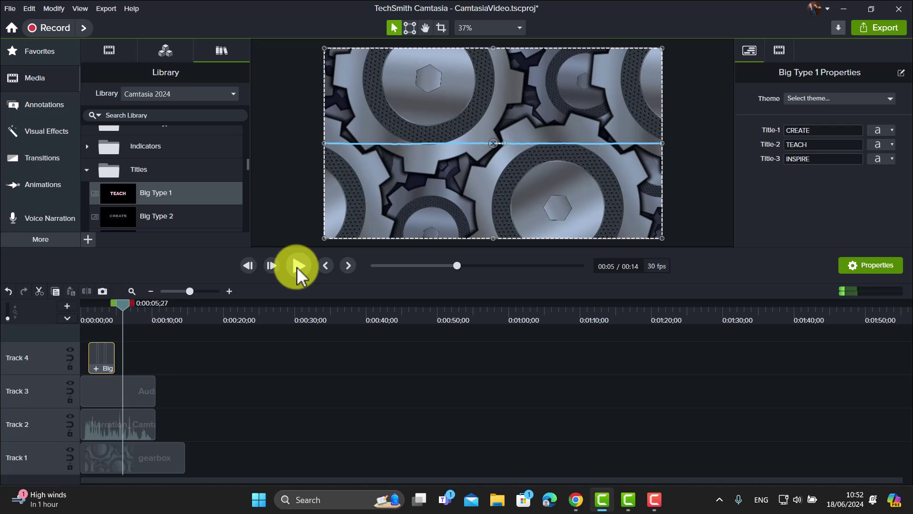
Step: With the playhead at about 2 seconds, restyle the Title-1 text CREATE in green Bahnschrift
left_click_drag(123, 304, 97, 304)
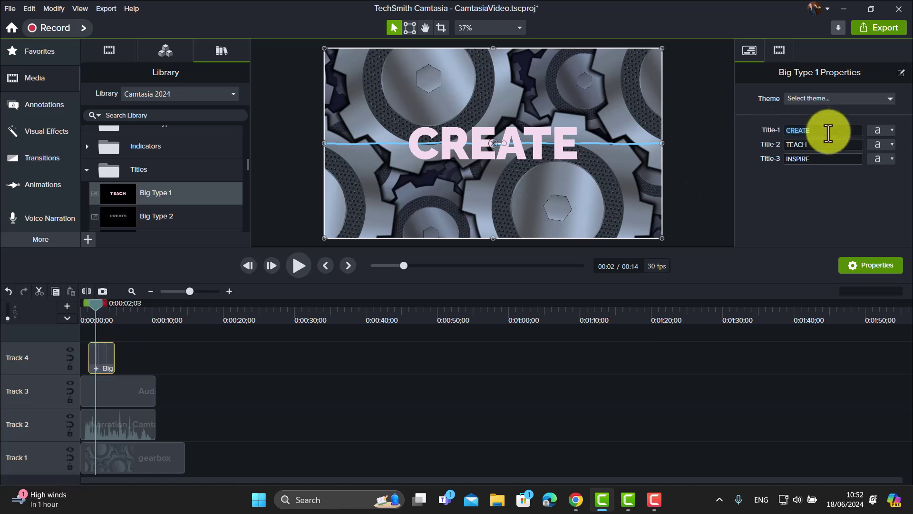
left_click(815, 144)
left_click(818, 160)
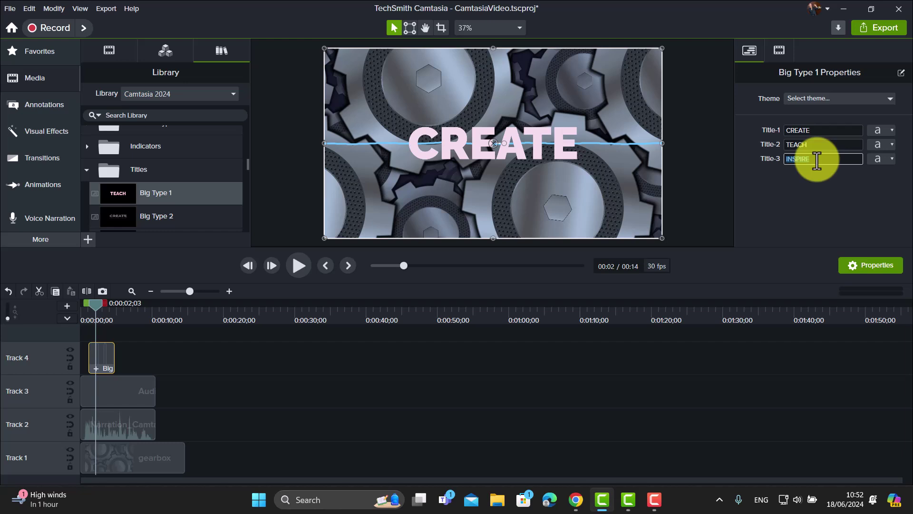
left_click(829, 128)
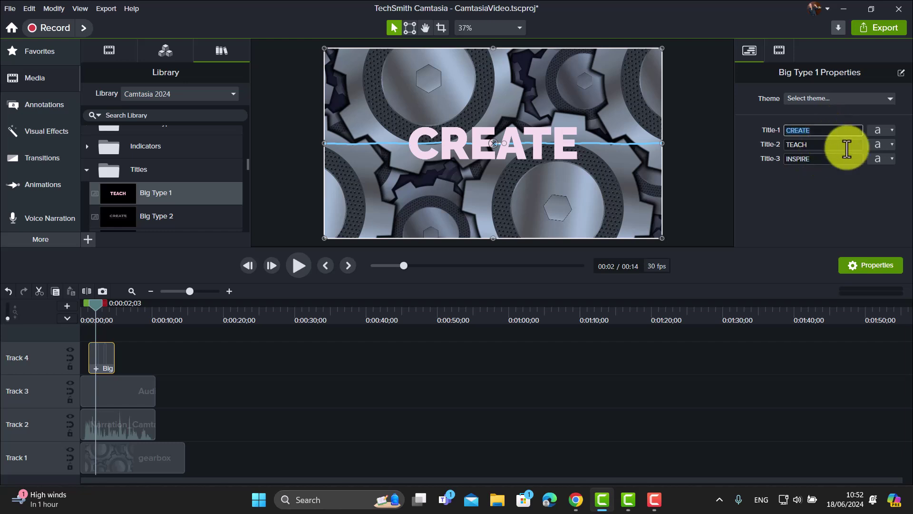
left_click(892, 130)
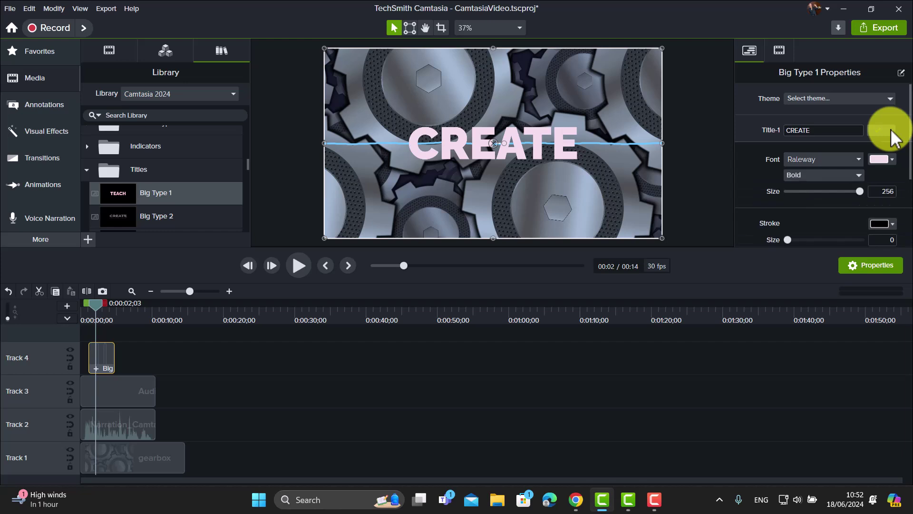
left_click(886, 163)
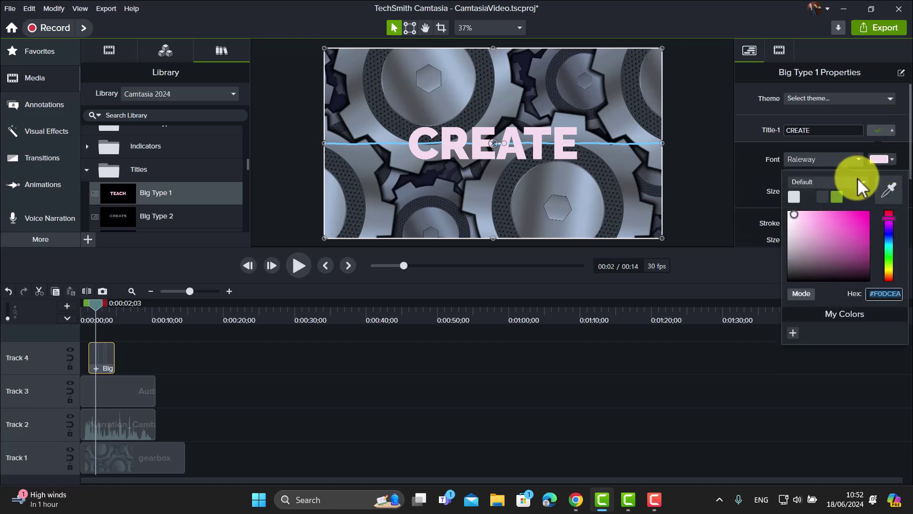
left_click(837, 197)
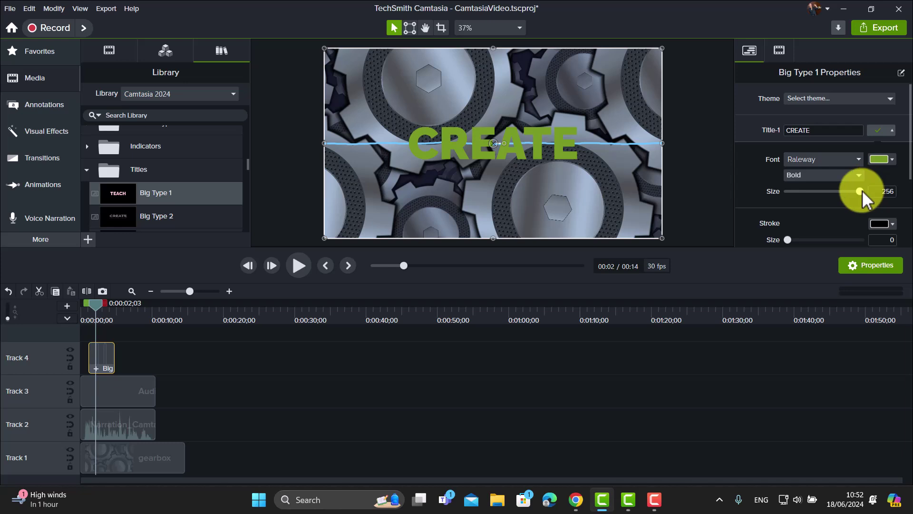
left_click(858, 159)
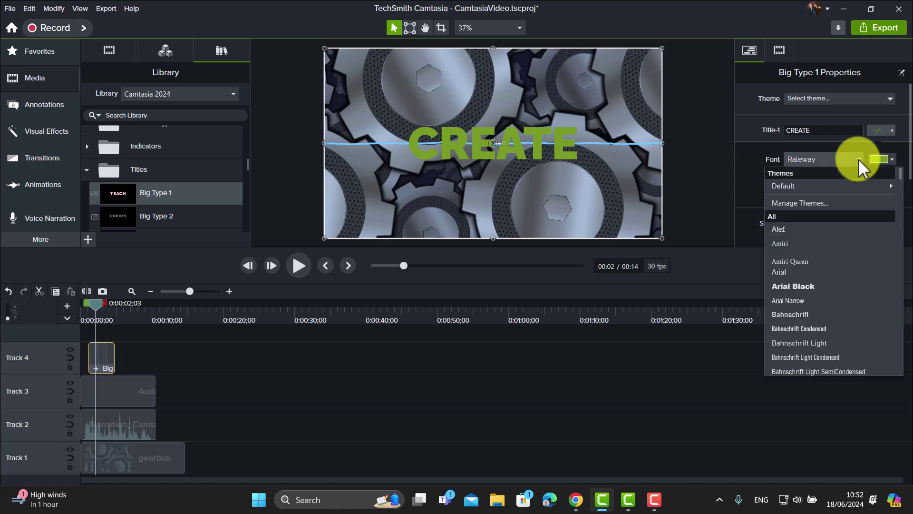
left_click(782, 310)
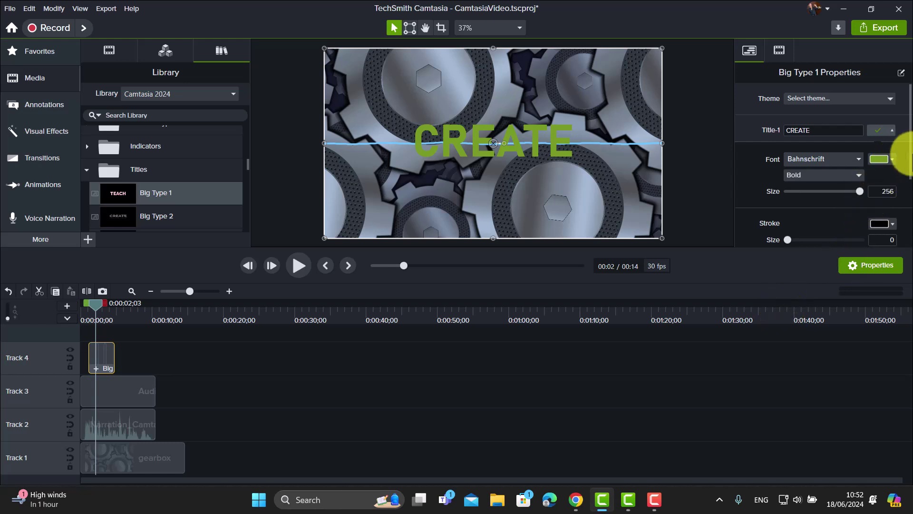
scroll(908, 159, "down", 2)
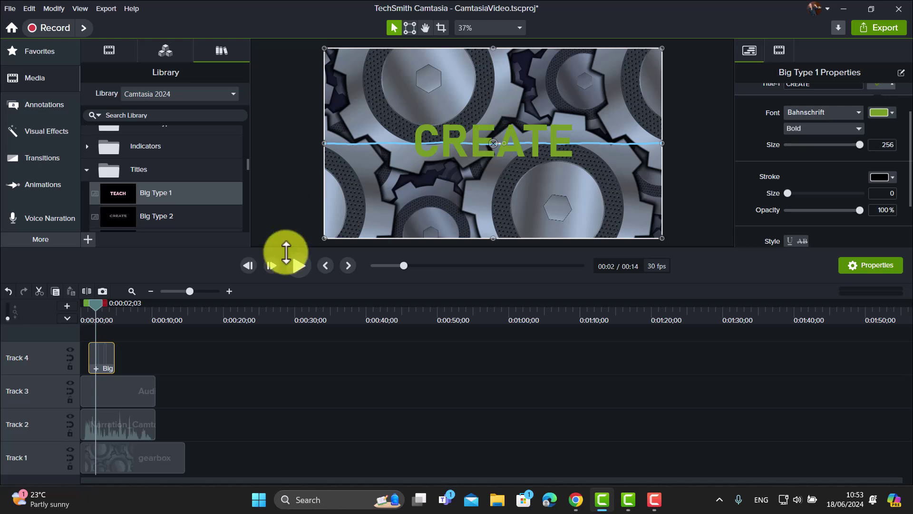
Step: Return the playhead to the start and play the timeline to preview the restyled title
left_click_drag(99, 305, 66, 306)
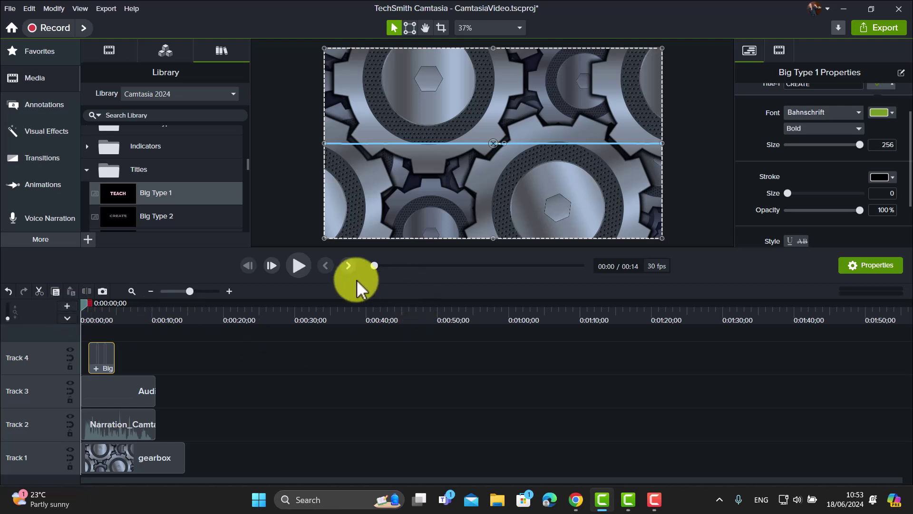
left_click(298, 266)
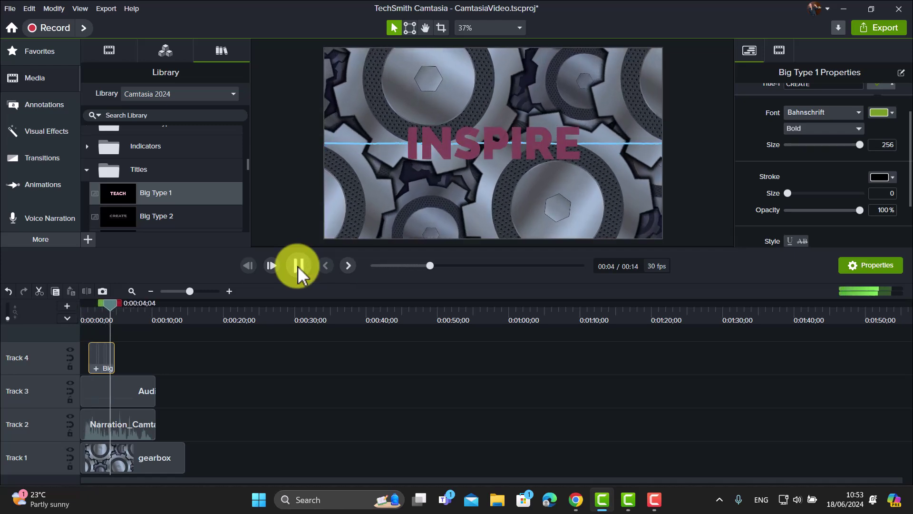
left_click(298, 266)
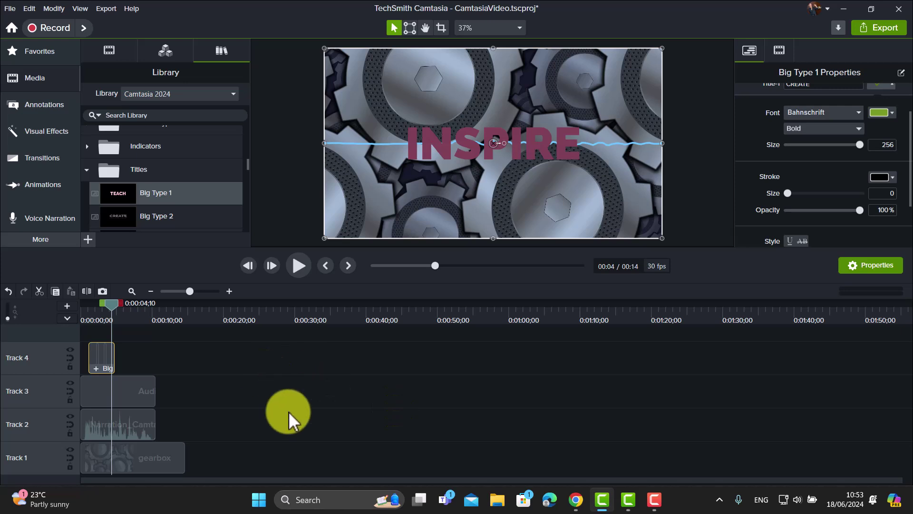
Step: Shorten the gearbox clip on Track 1 to match the narration clip's length
left_click_drag(183, 460, 156, 458)
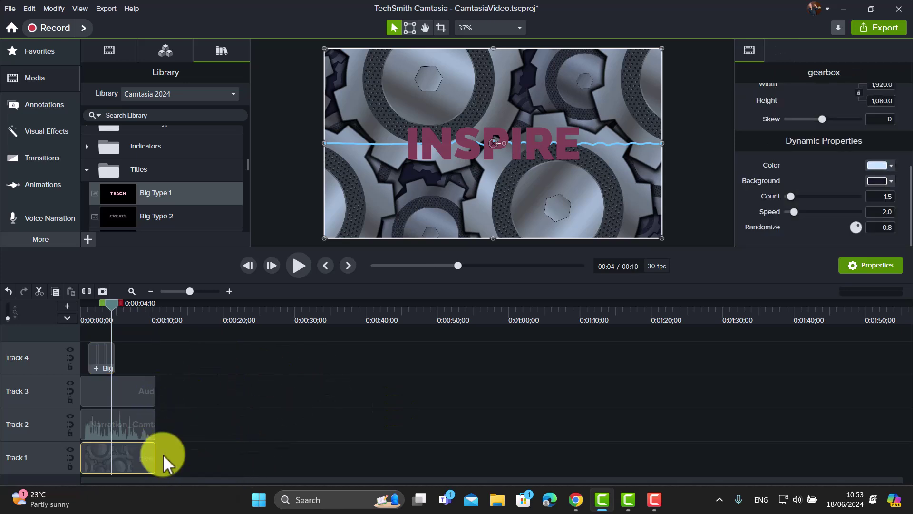
Step: Group all four timeline clips and move the group up to Track 2, starting at the timeline's beginning
left_click_drag(210, 338, 84, 465)
right_click(93, 461)
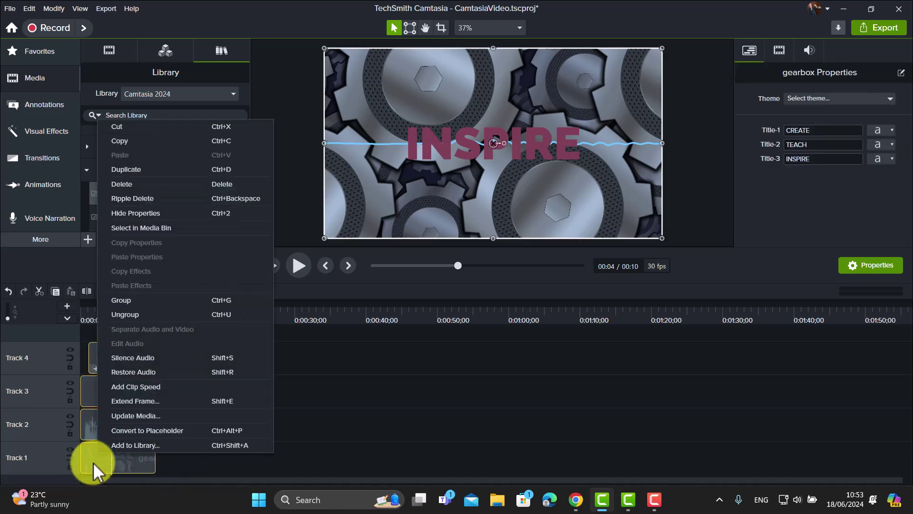
left_click(119, 301)
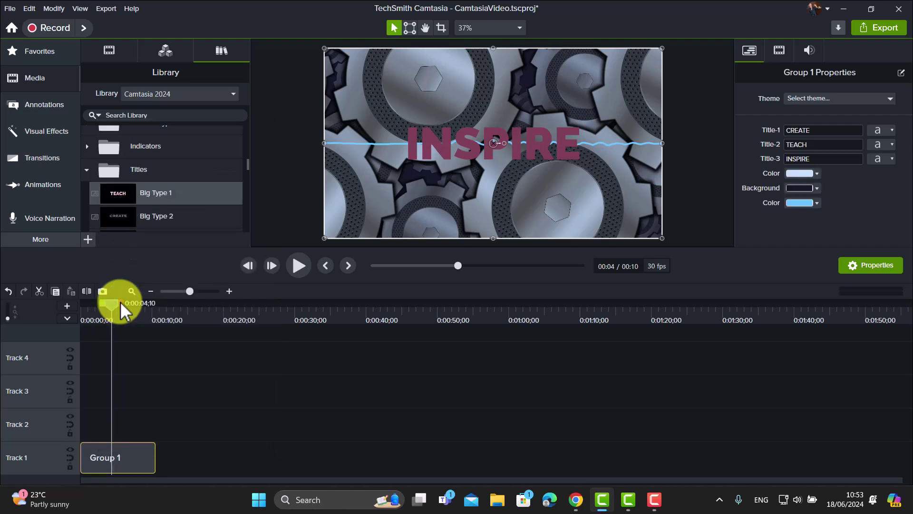
left_click_drag(136, 467, 121, 435)
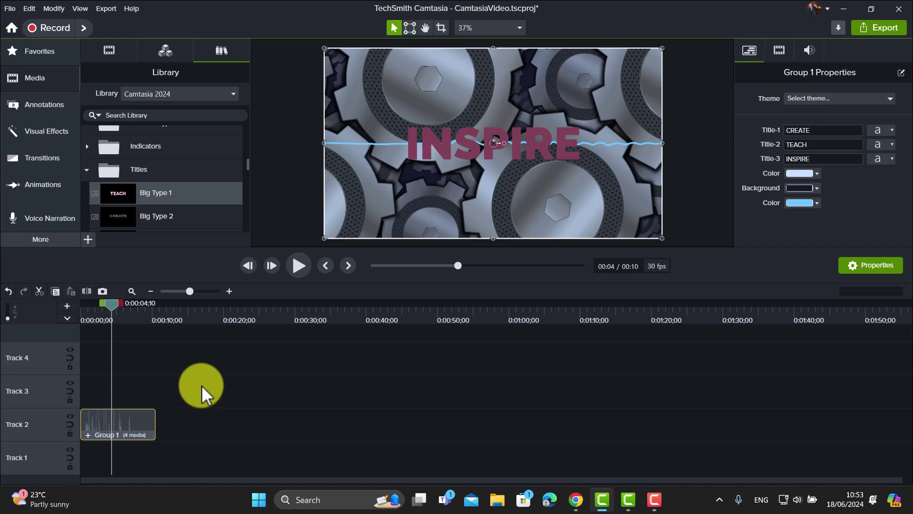
Step: Find the Audio folder in the Camtasia 2024 library and select the Hip-Hop-Chambers-88-BPM music
left_click(234, 92)
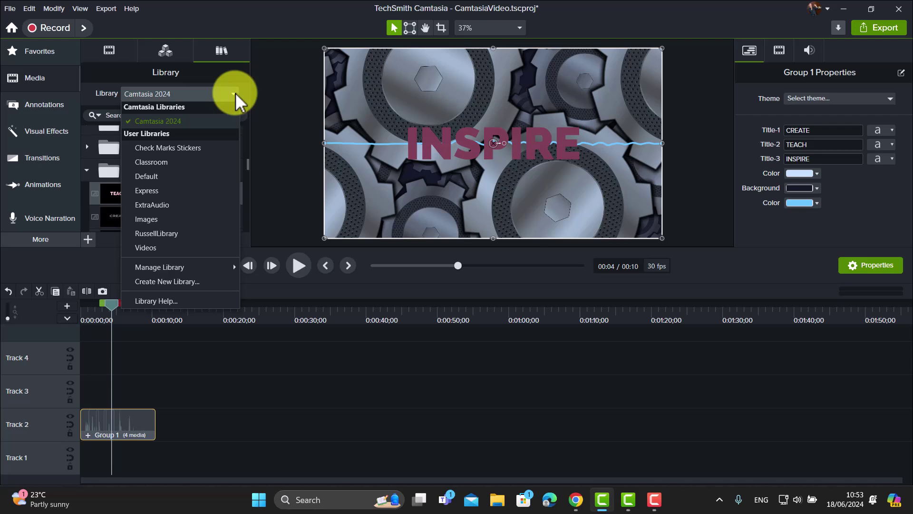
left_click(169, 121)
left_click_drag(247, 164, 250, 124)
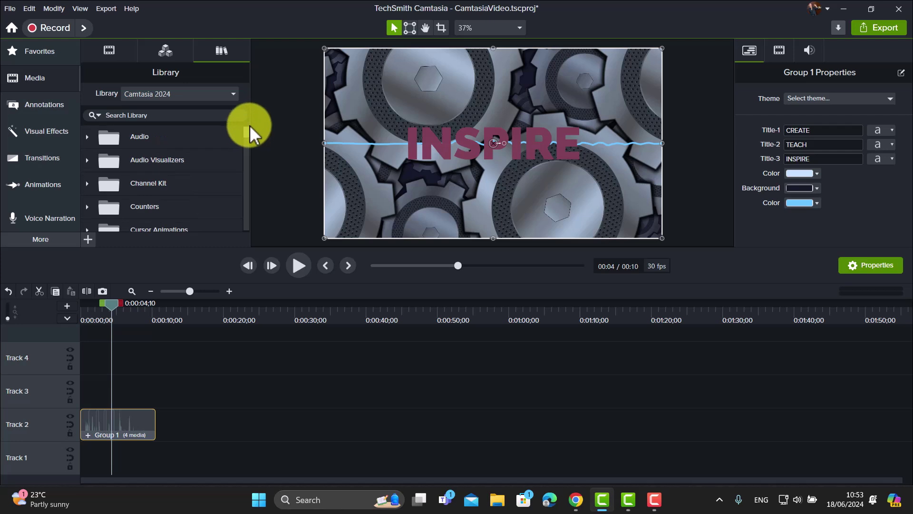
left_click(87, 137)
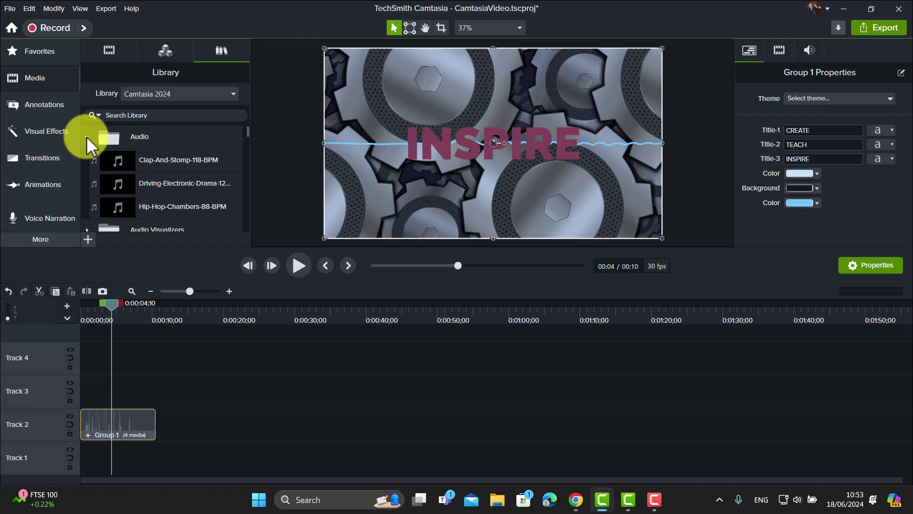
left_click_drag(247, 129, 247, 132)
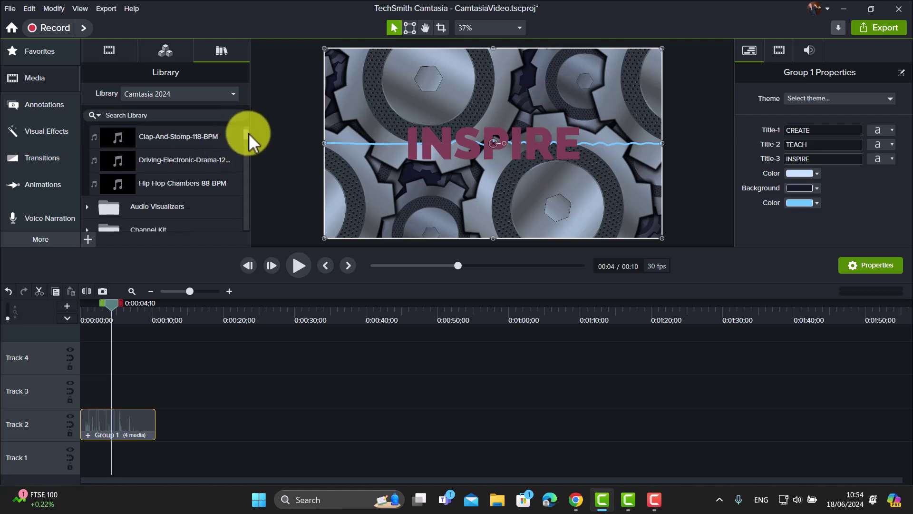
left_click(183, 183)
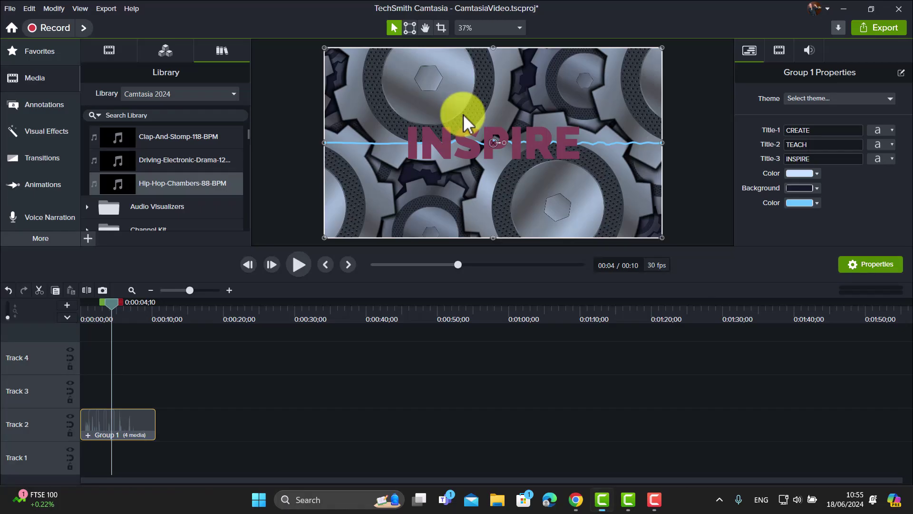
Step: Preview the Hip-Hop-Chambers-88-BPM music and add it to Track 1 from the timeline's start
double_click(173, 186)
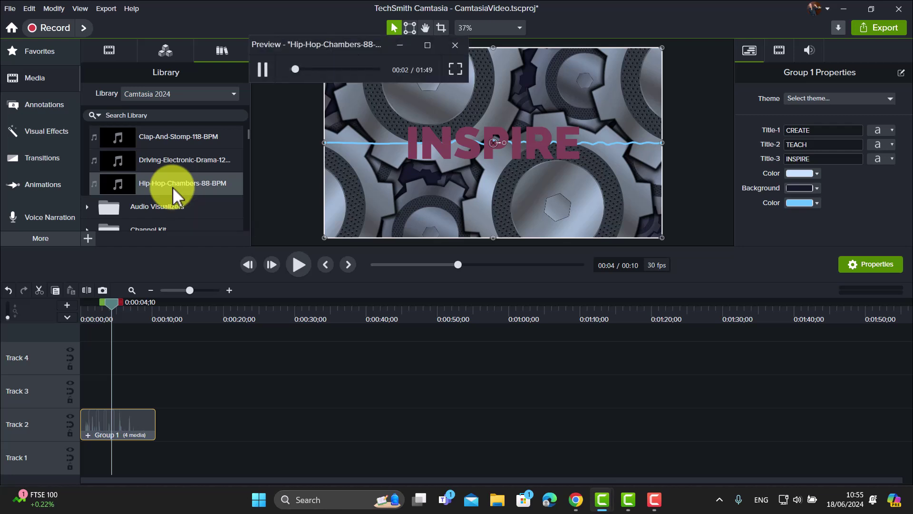
left_click(263, 71)
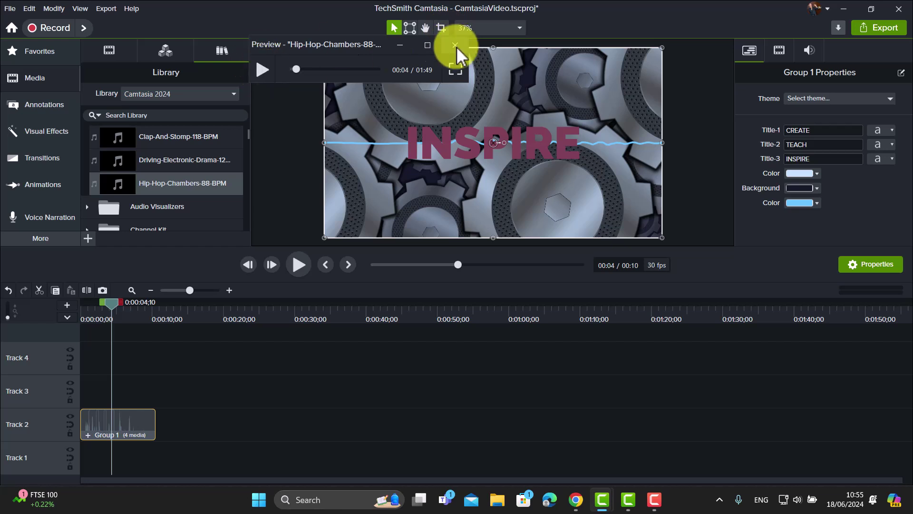
left_click(455, 45)
left_click_drag(140, 182, 59, 461)
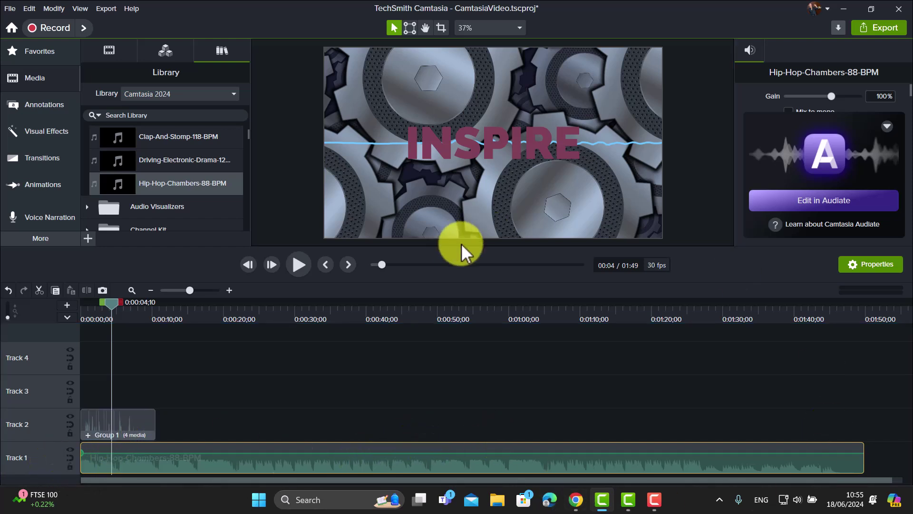
Step: Return the playhead to the start and play the timeline to hear the music together with the grouped clips
left_click_drag(107, 304, 53, 296)
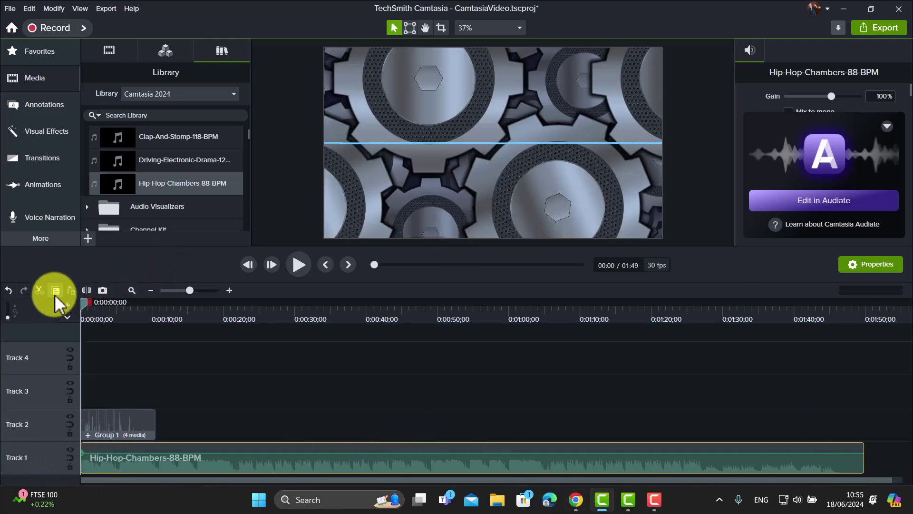
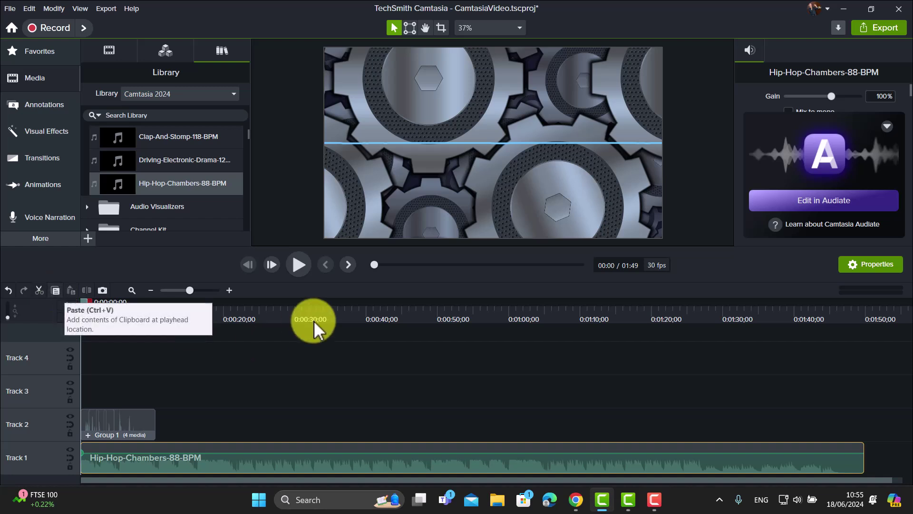
left_click(296, 264)
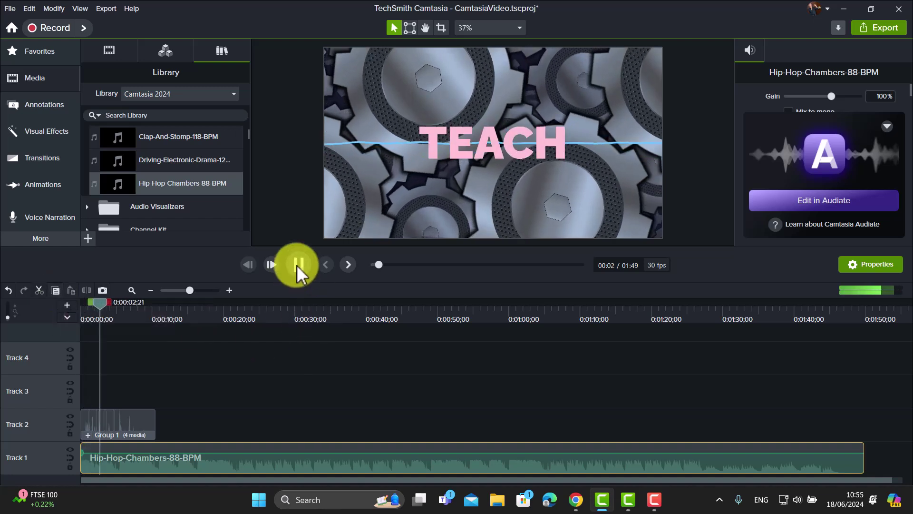
left_click(296, 265)
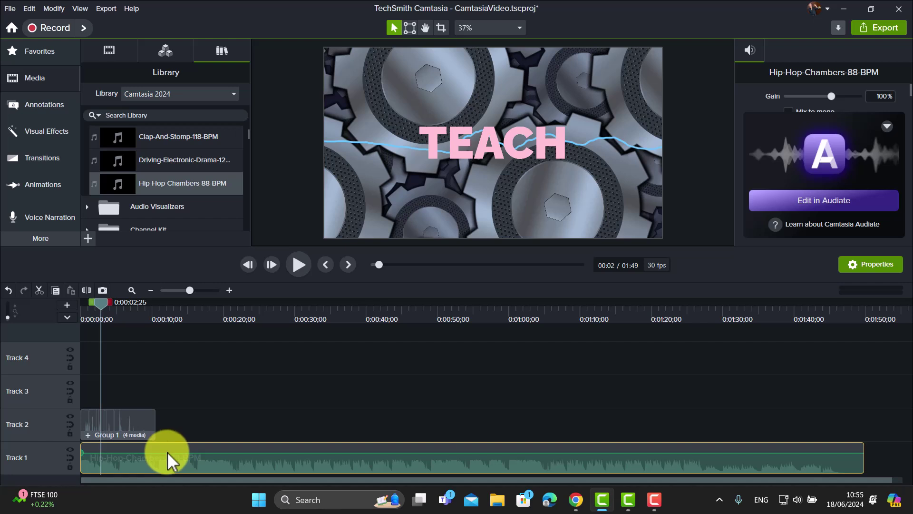
Step: Lower the Hip-Hop-Chambers-88-BPM clip's audio level to near its minimum and maximize Track 1's height
left_click_drag(166, 451, 163, 472)
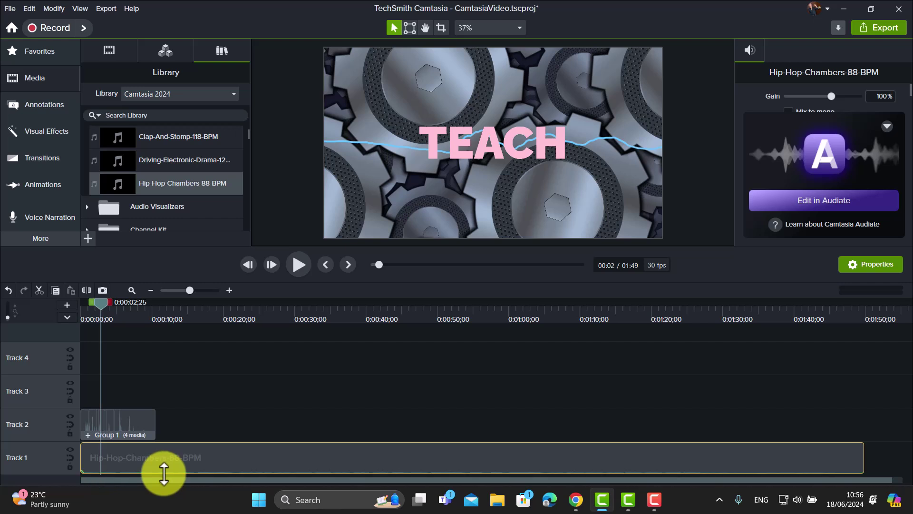
right_click(46, 461)
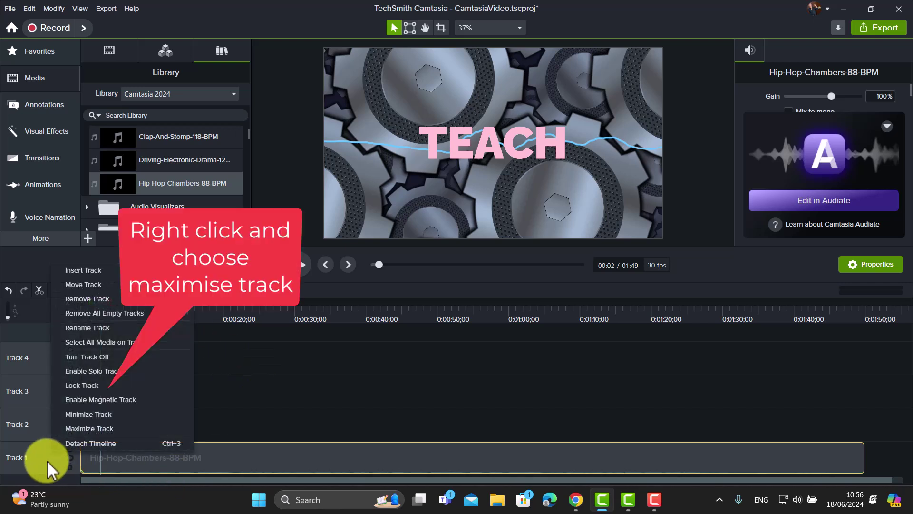
left_click(112, 428)
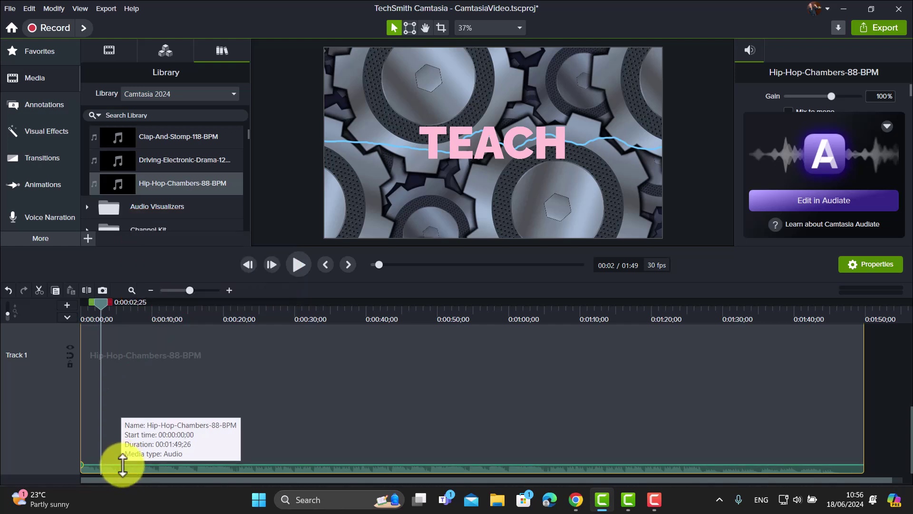
Step: Fine-tune the Hip-Hop-Chambers-88-BPM clip's audio level and restore Track 1 from its maximized height
left_click_drag(122, 466, 122, 465)
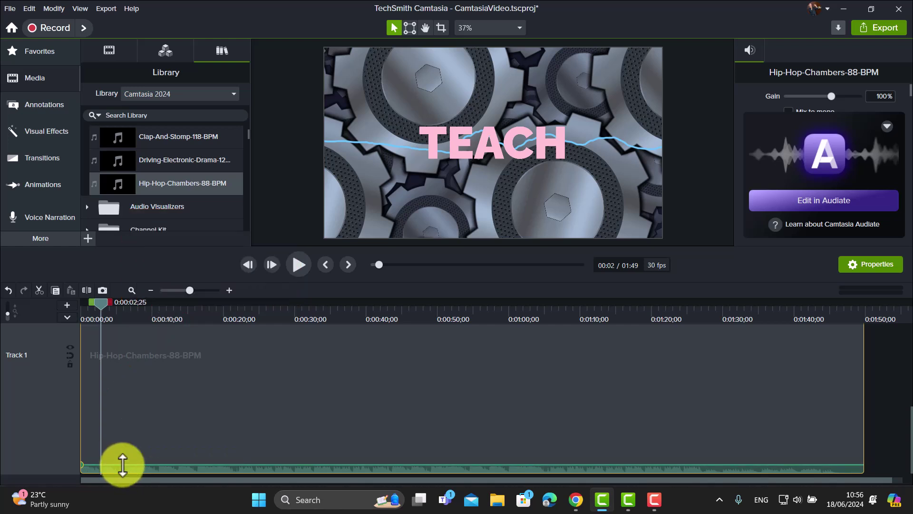
right_click(28, 390)
left_click(69, 355)
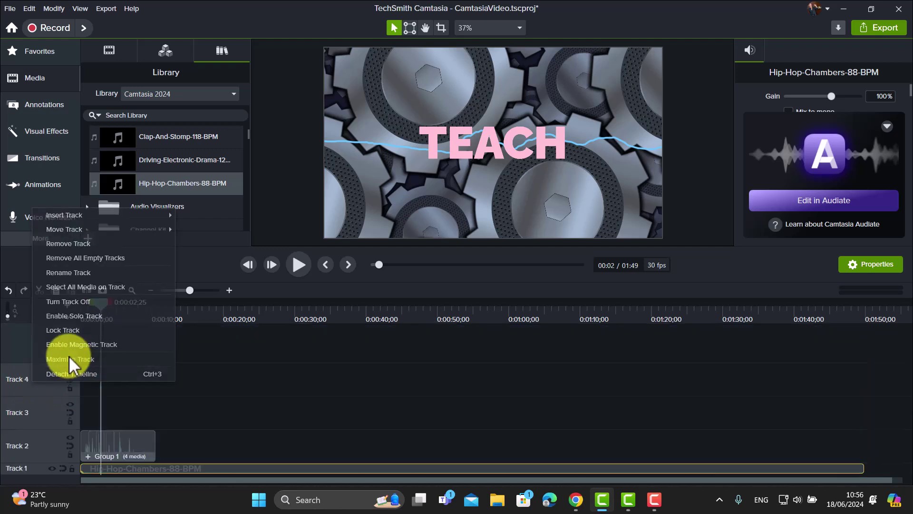
Step: Play the timeline from the start to check the lowered music level and stop at about 6 seconds
left_click_drag(104, 304, 50, 300)
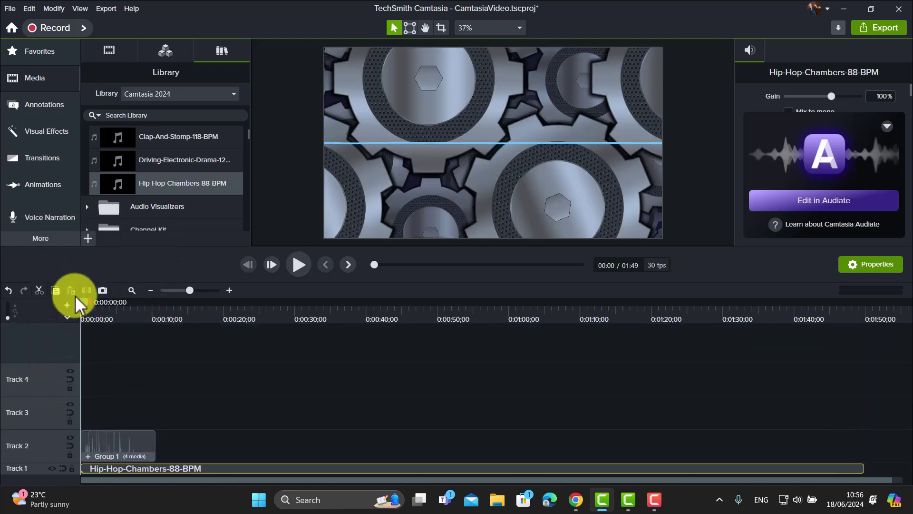
left_click(296, 265)
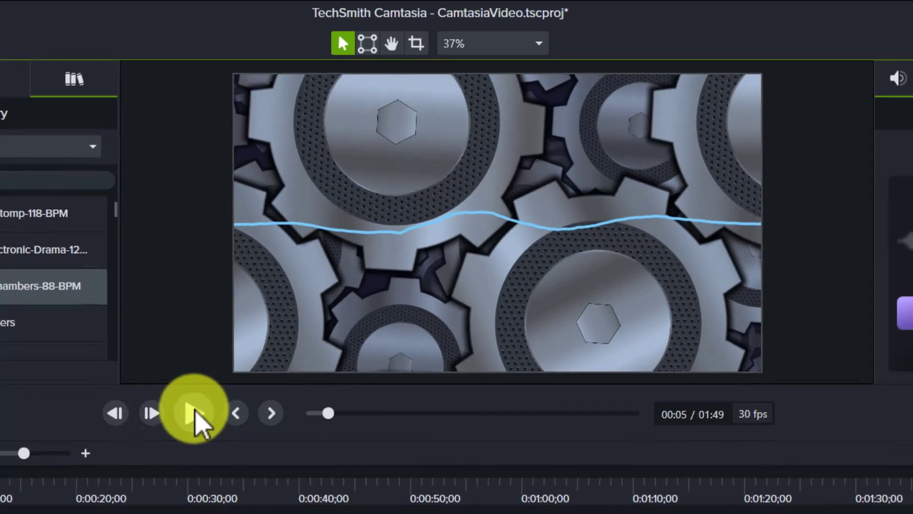
left_click(186, 425)
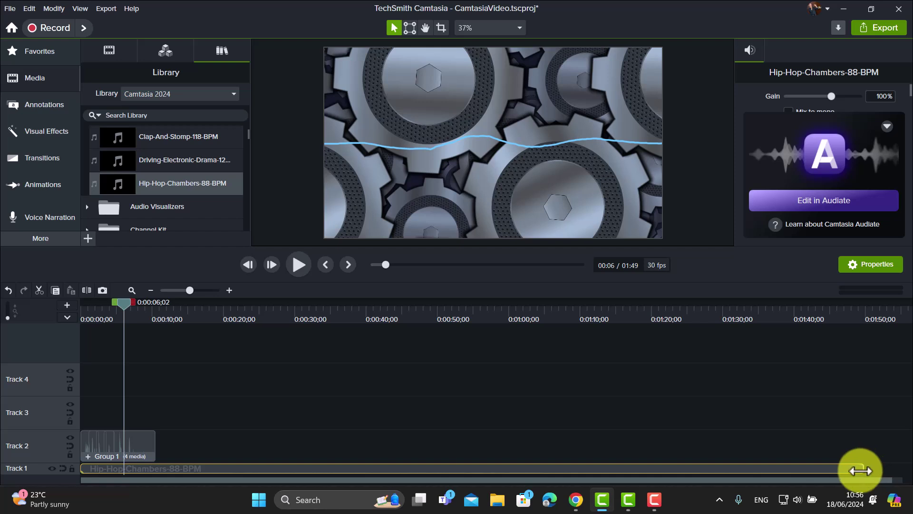
Step: Trim the Hip-Hop-Chambers-88-BPM clip to end with Group 1, enlarge Track 1 and apply the Fade Out audio effect to the music
left_click_drag(864, 469, 157, 480)
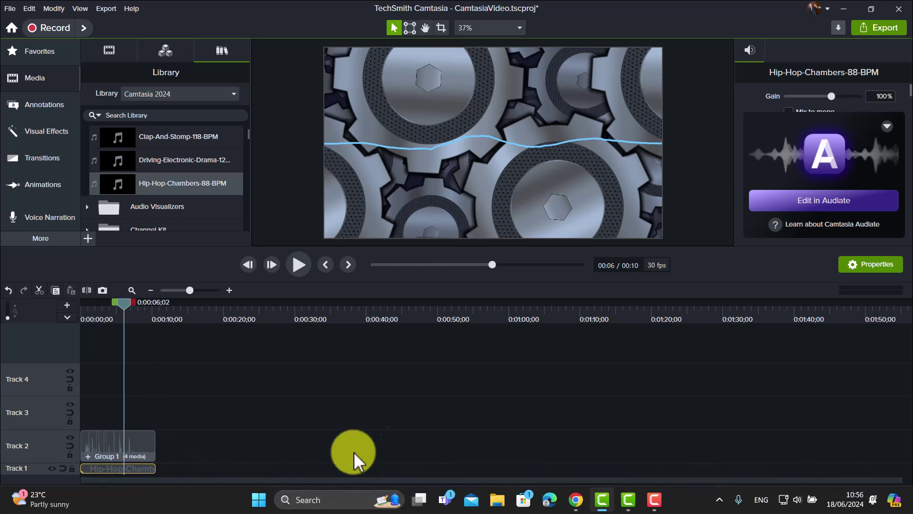
left_click(40, 238)
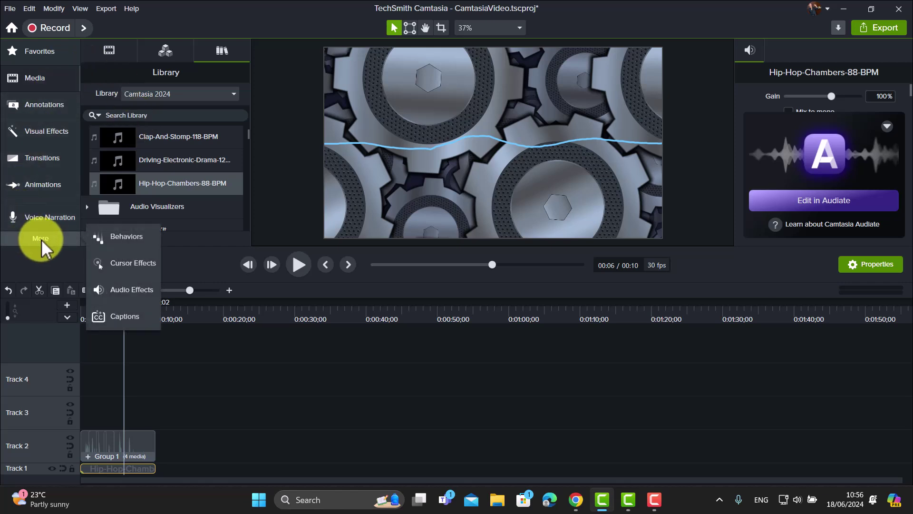
left_click(119, 289)
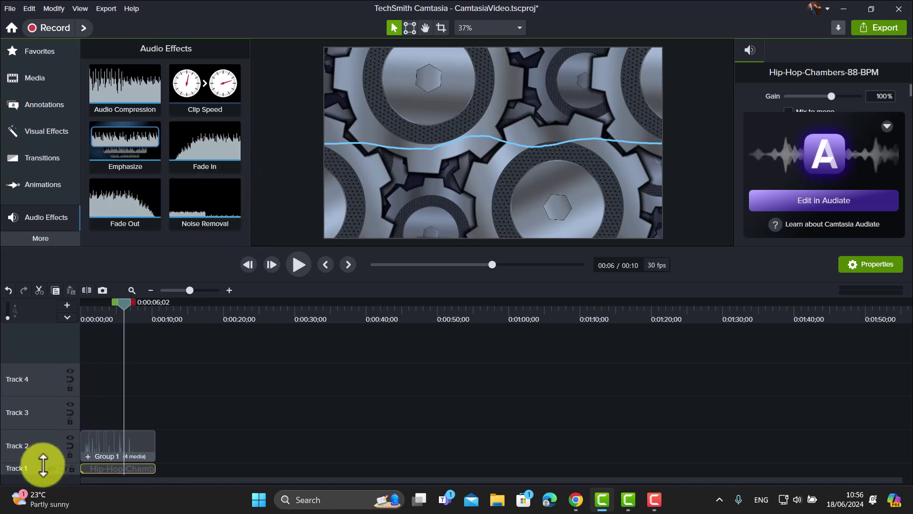
left_click_drag(42, 460, 48, 414)
left_click_drag(128, 221, 146, 458)
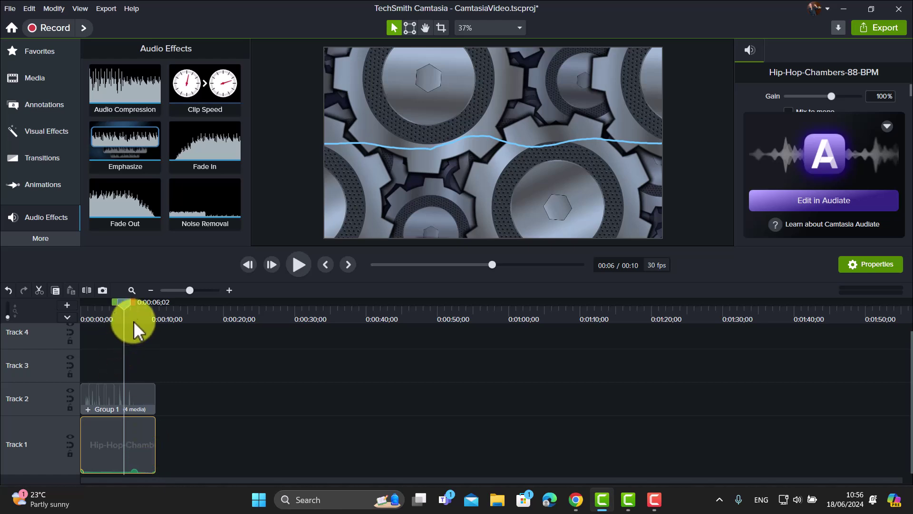
Step: Return the playhead to the start and play the timeline to hear the trimmed music with its fade-out
left_click_drag(121, 304, 59, 301)
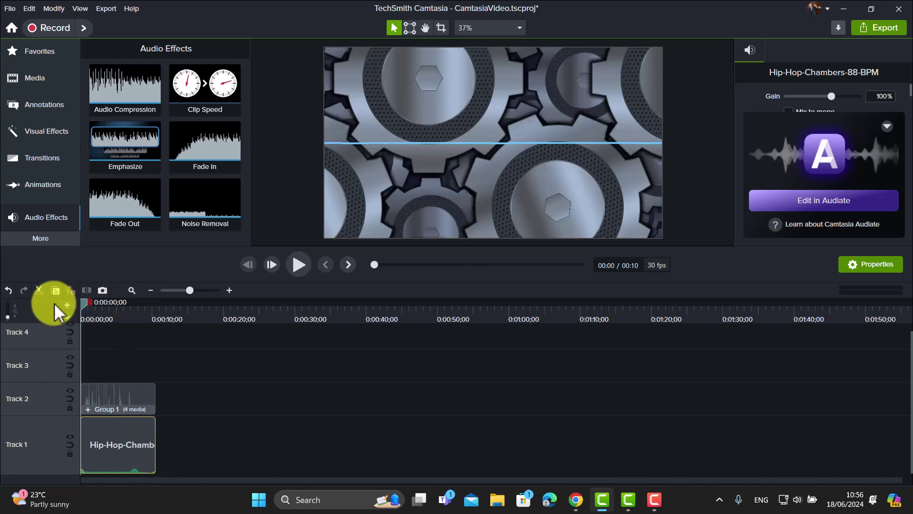
left_click(299, 262)
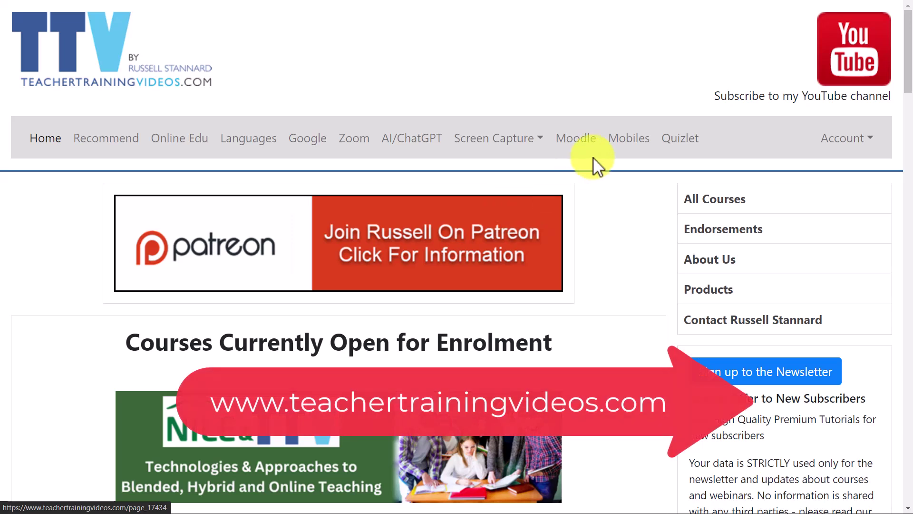
Step: Open the Camtasia page under Screen Capture on teachertrainingvideos.com and look through its tutorials
left_click(541, 148)
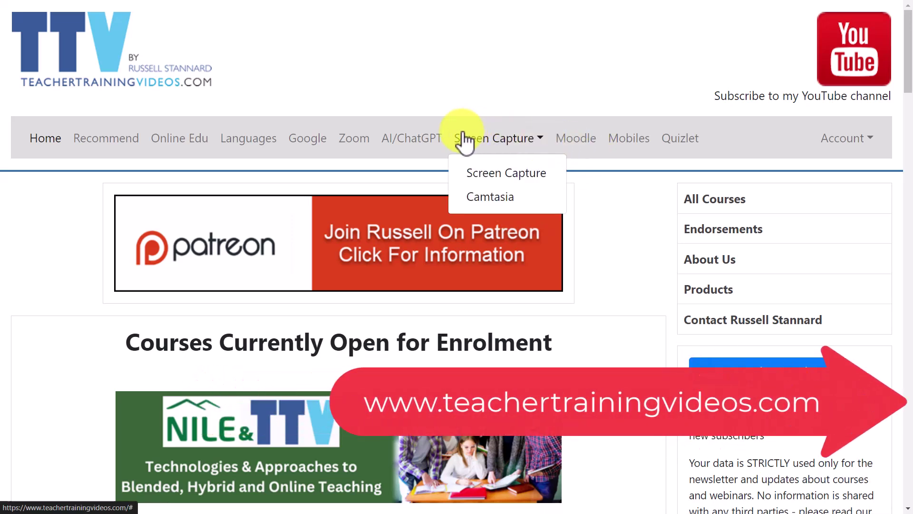
left_click(489, 199)
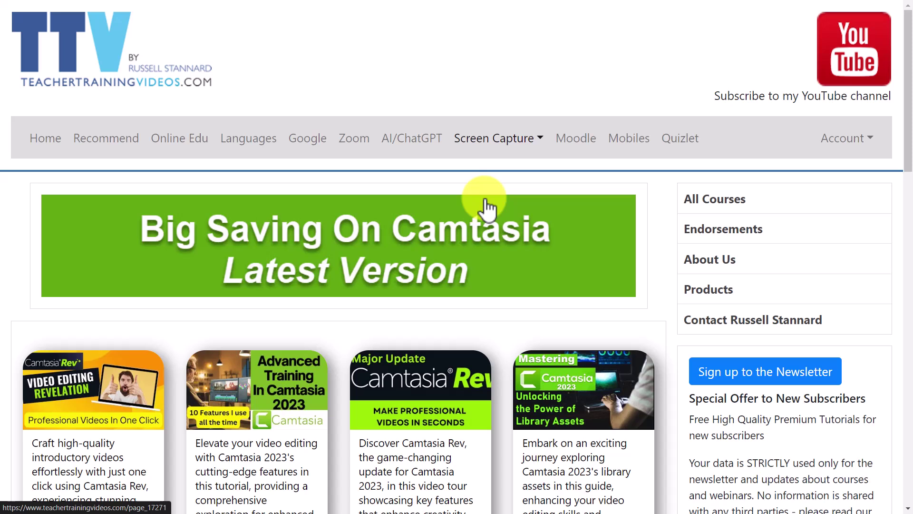
left_click_drag(902, 118, 893, 213)
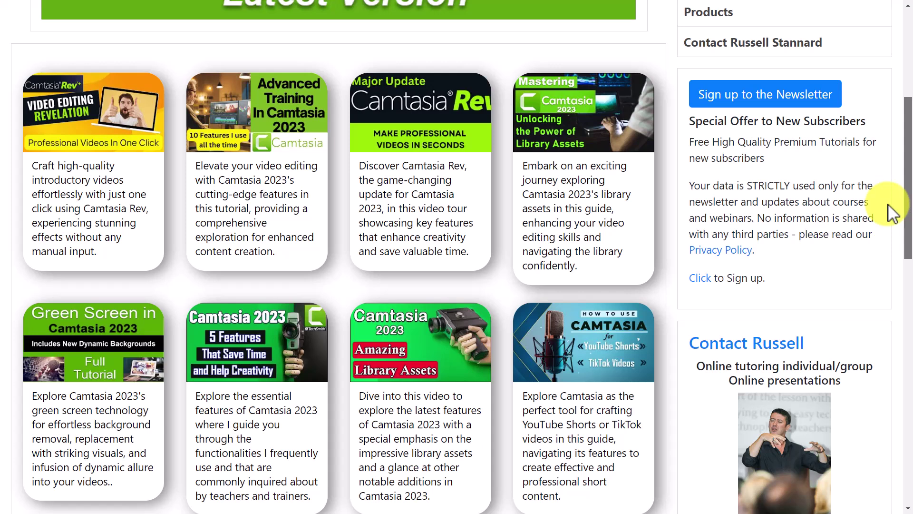
scroll(889, 205, "down", 3)
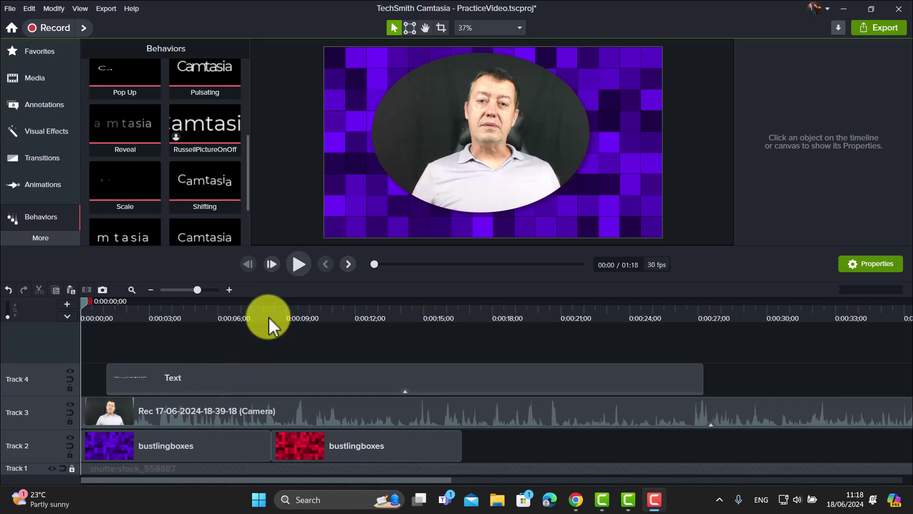
Step: Play the opening of the PracticeVideo project in Camtasia and examine the two bustlingboxes background clips on Track 2
left_click(297, 264)
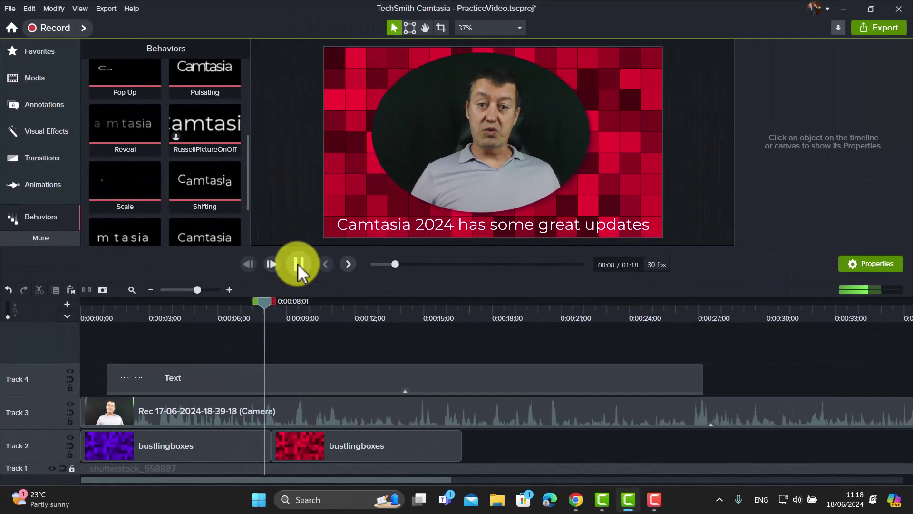
left_click(259, 310)
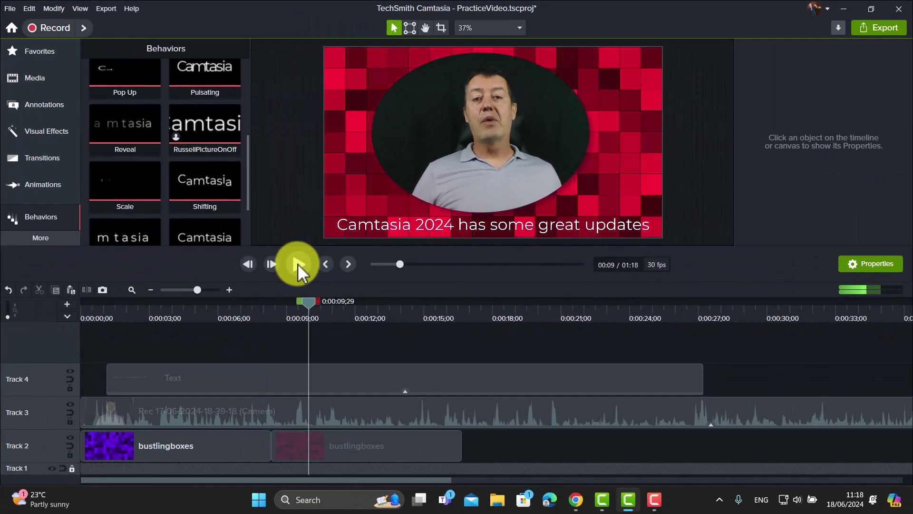
left_click(304, 441)
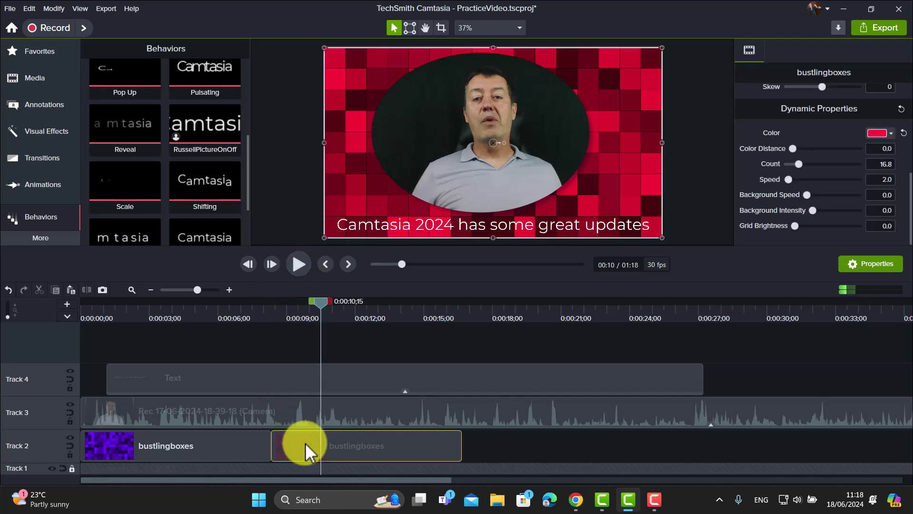
left_click(184, 451)
left_click(301, 453)
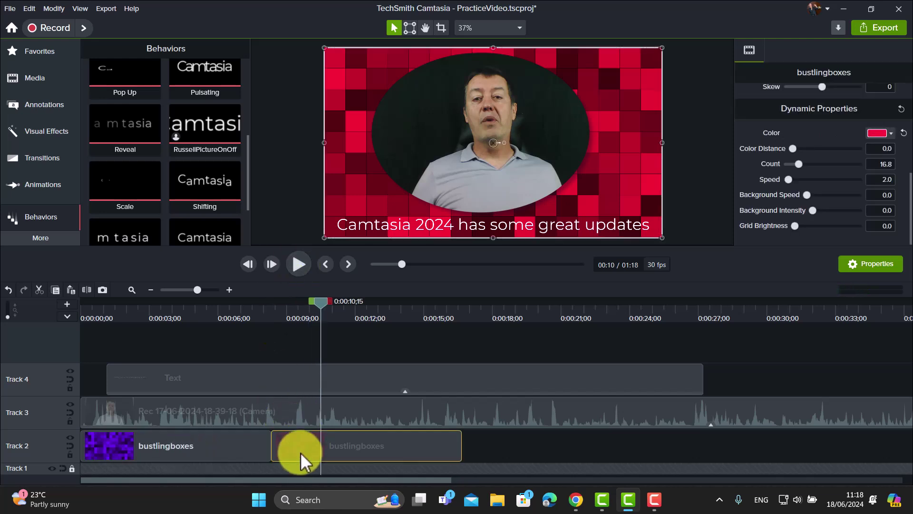
left_click(207, 452)
left_click(387, 455)
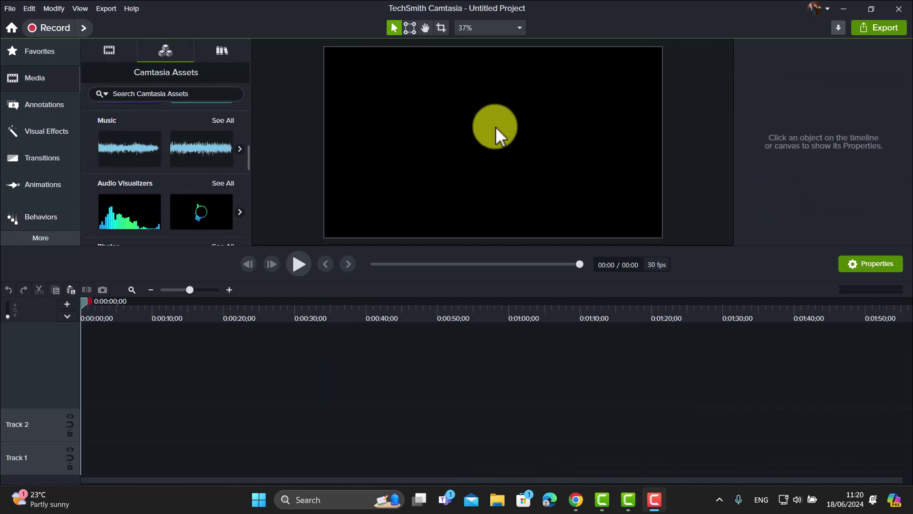
Step: Open the Camtasia Recorder from the untitled project, dismiss the shortcut notice and reposition the recorder window on the desktop
left_click(51, 29)
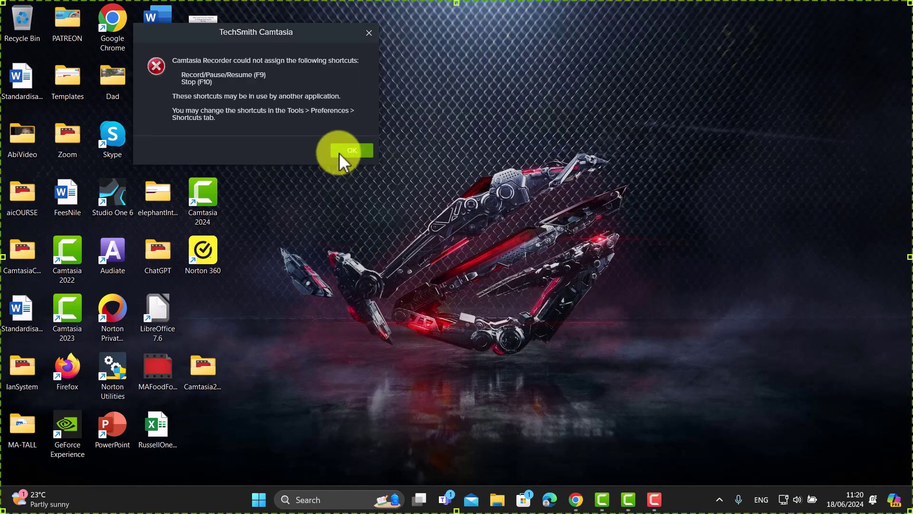
left_click(341, 152)
left_click_drag(340, 46, 403, 98)
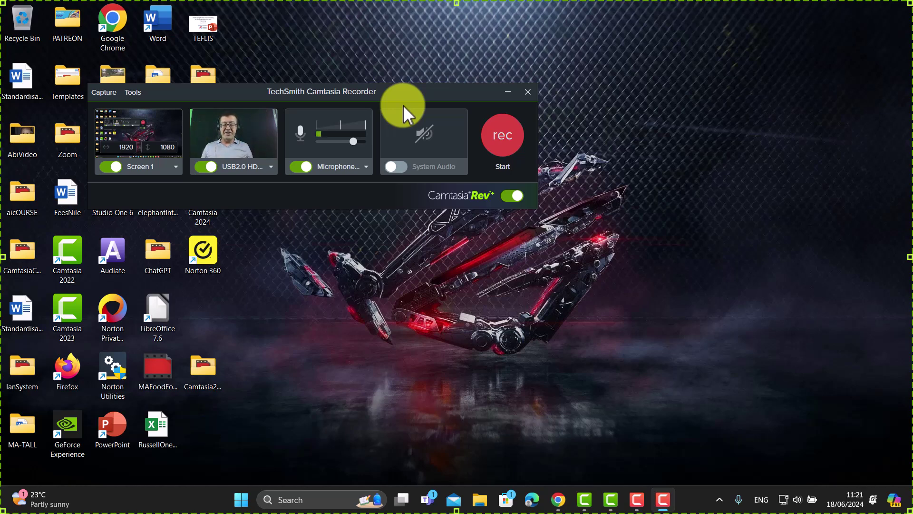
Step: Turn off Camtasia Rev and screen capture, and record a clip with only the webcam and microphone
left_click(511, 195)
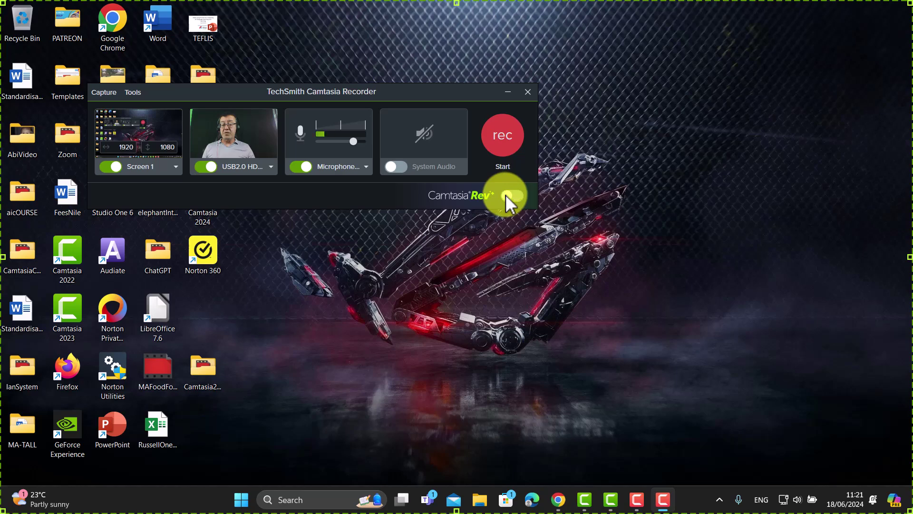
left_click(105, 167)
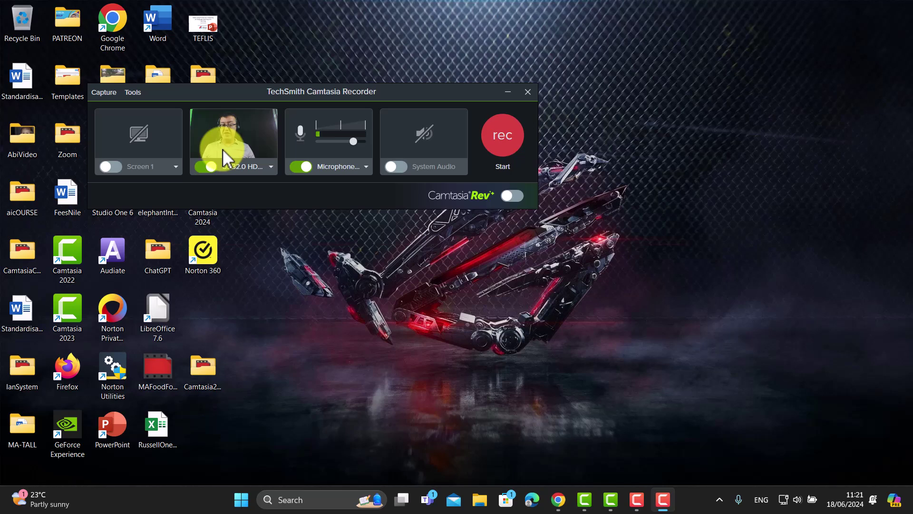
left_click(501, 136)
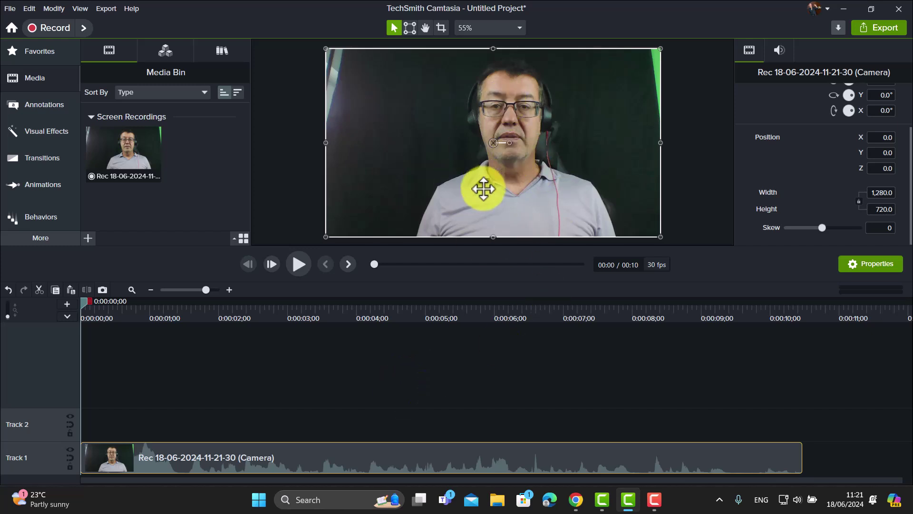
Step: Move the camera recording to Track 2 and crop both its sides to a width of about 944
left_click_drag(242, 458, 207, 422)
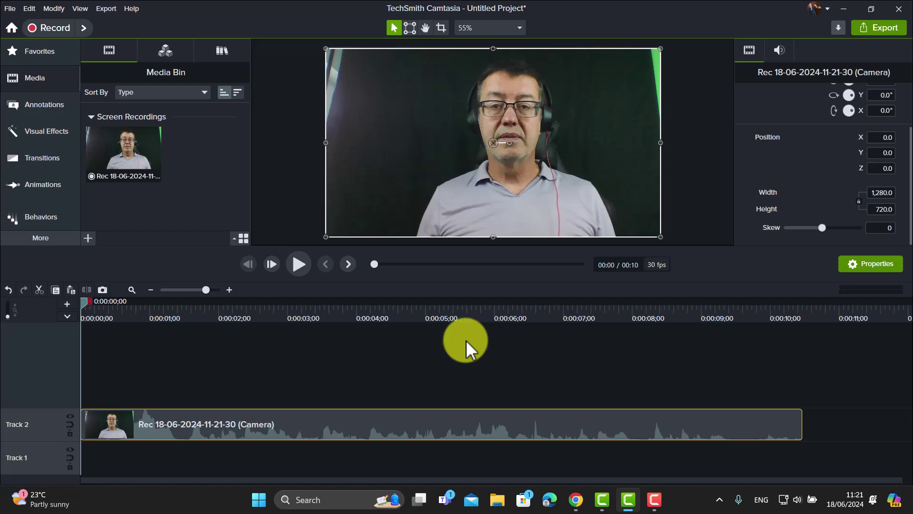
left_click(441, 27)
left_click_drag(661, 142, 630, 145)
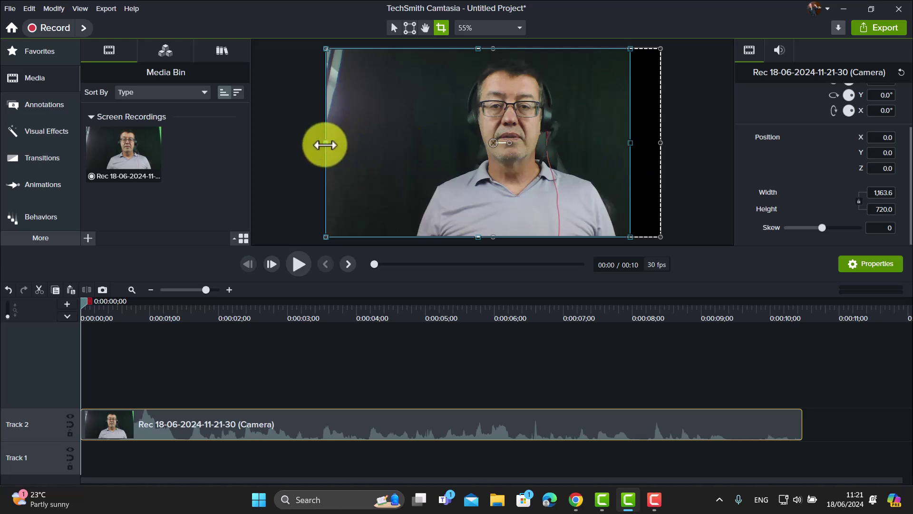
left_click_drag(324, 143, 383, 157)
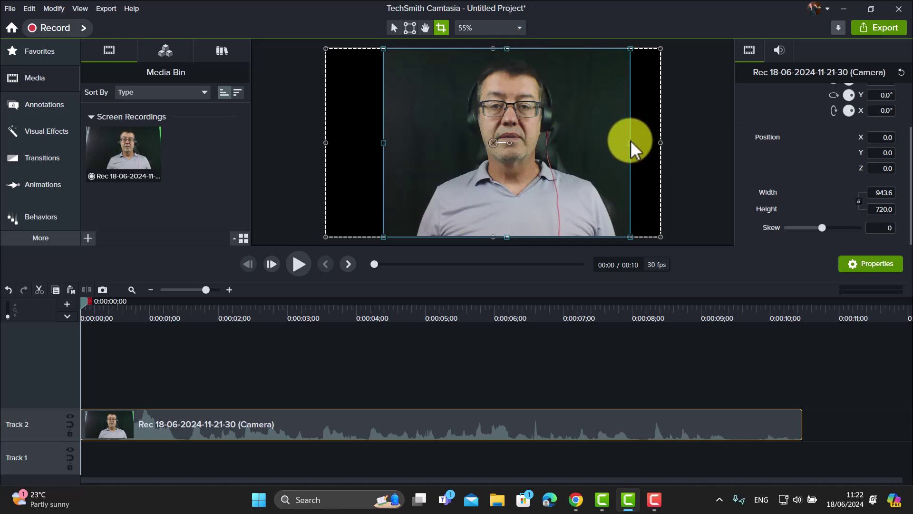
left_click(396, 27)
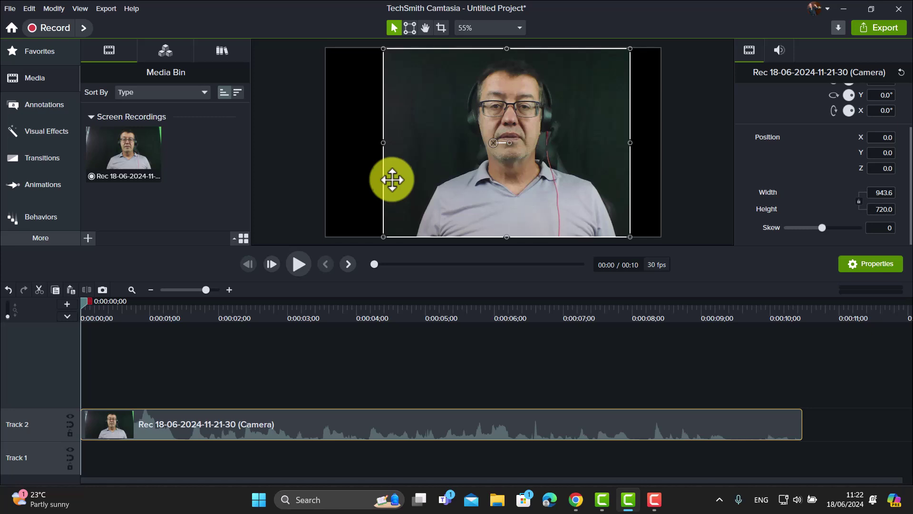
Step: Apply the Mask visual effect to the camera recording on Track 2 and select the masked clip on the canvas
left_click(37, 243)
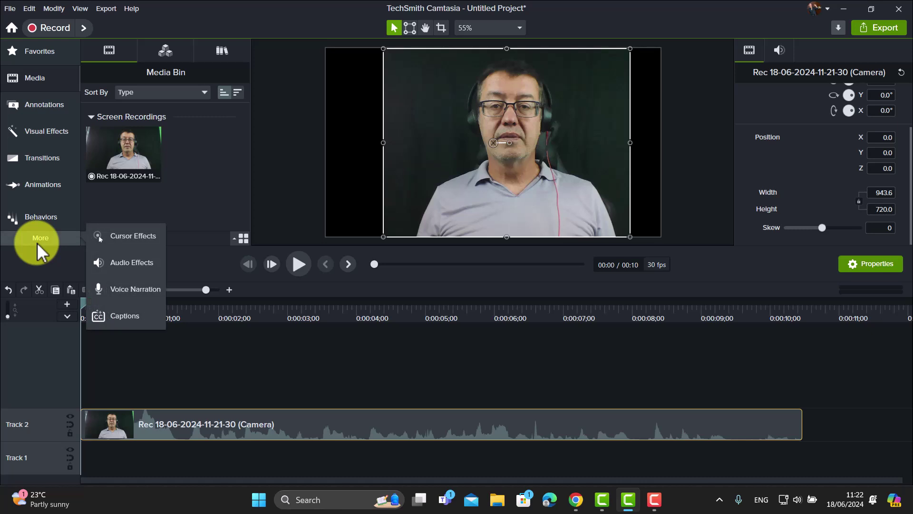
left_click(33, 130)
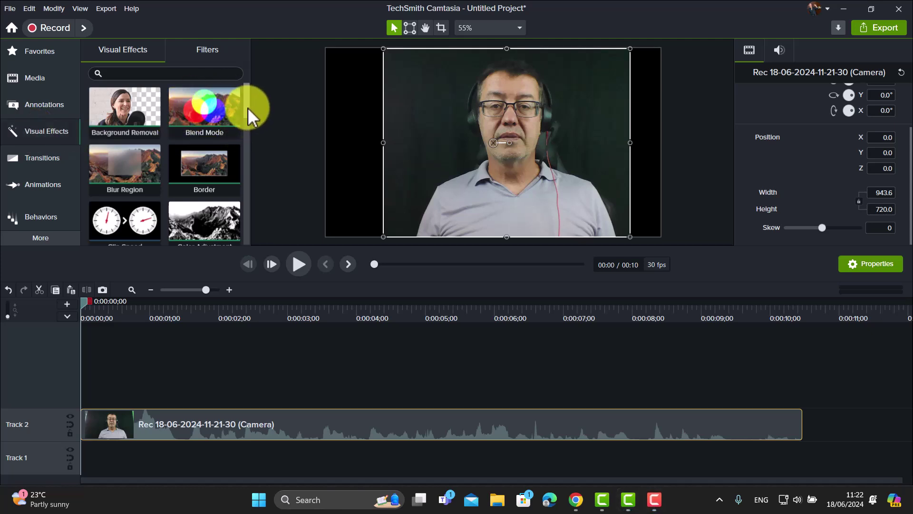
left_click_drag(248, 107, 246, 184)
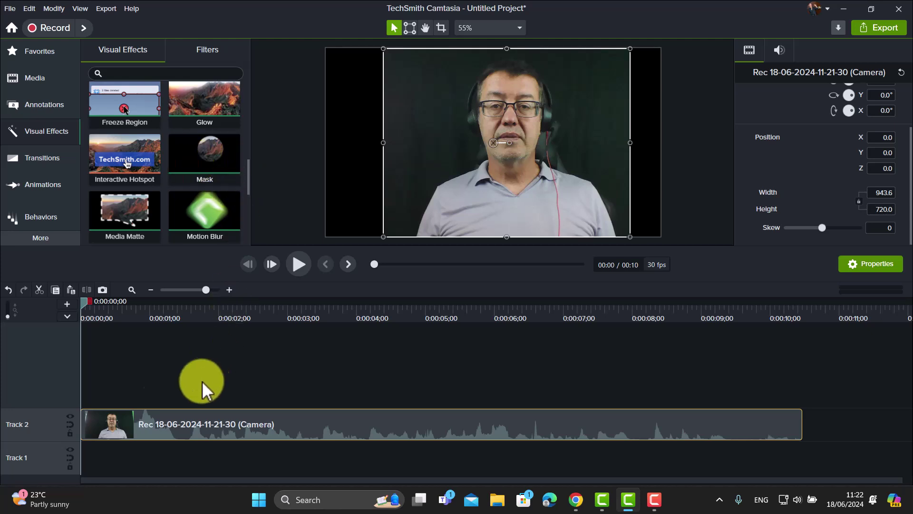
left_click_drag(257, 261, 198, 415)
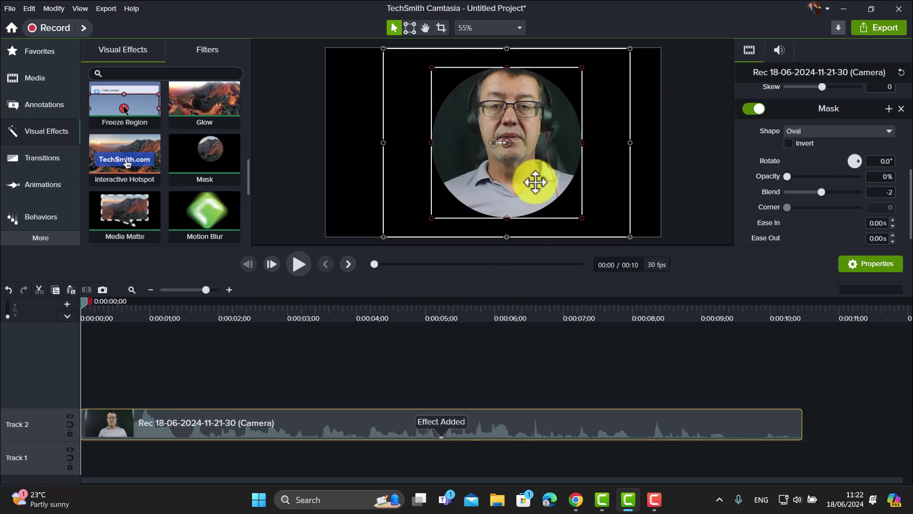
left_click(692, 119)
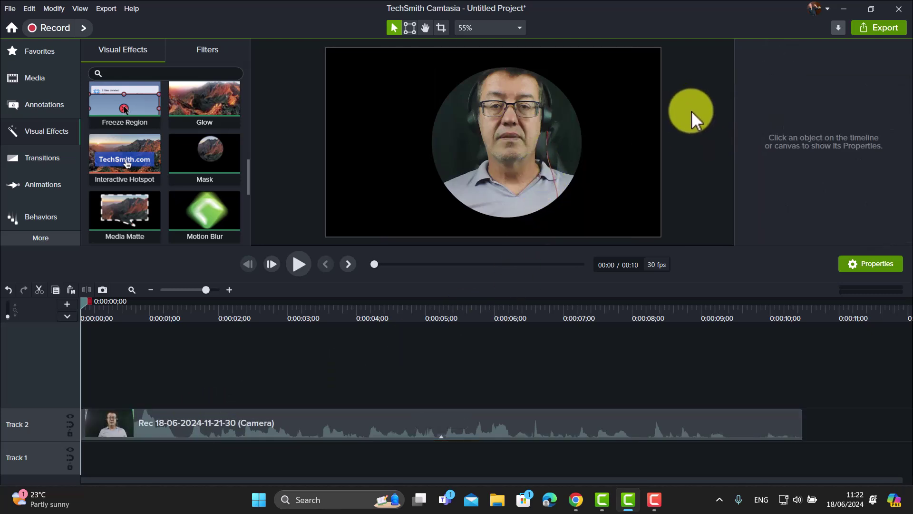
left_click(534, 118)
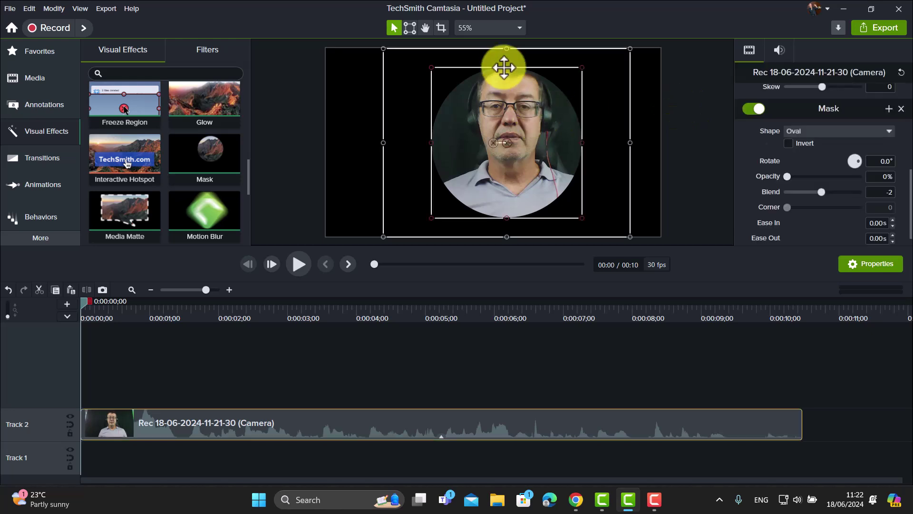
Step: Extend the oval mask upward to take in the top of the head, and deselect the camera clip
left_click_drag(505, 67, 508, 55)
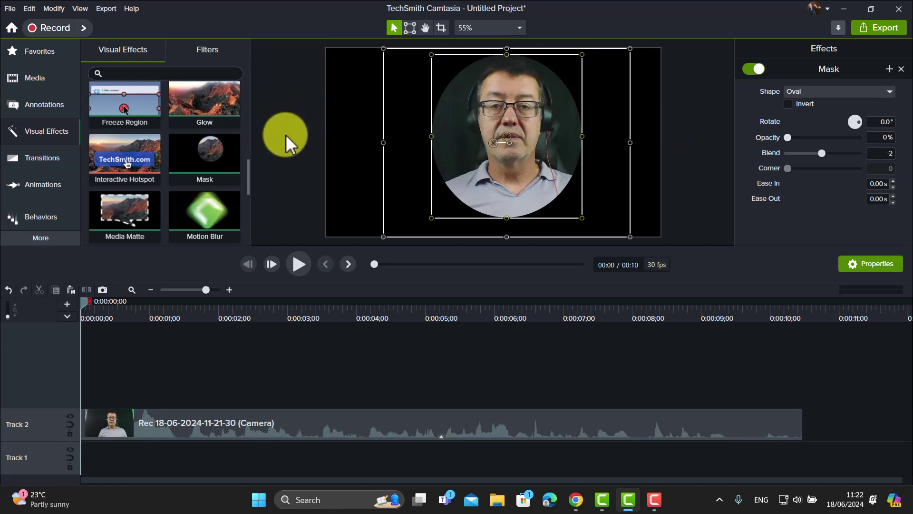
left_click(197, 458)
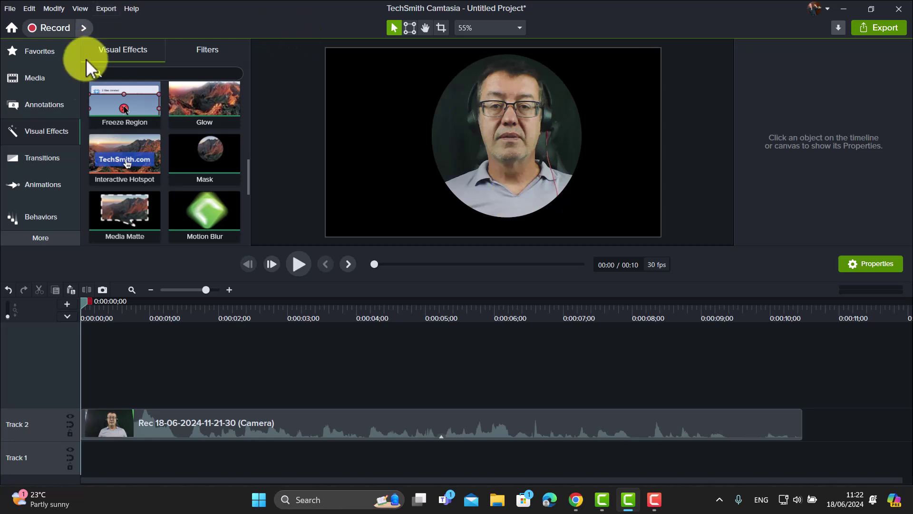
Step: Add the bustlingboxes background from the Camtasia 2024 library to the start of Track 1, beneath the camera clip
left_click(32, 76)
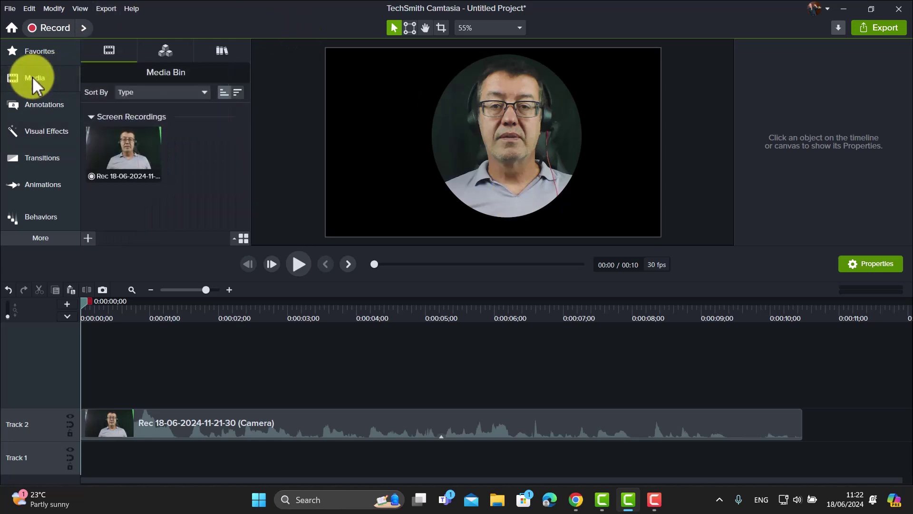
left_click(224, 47)
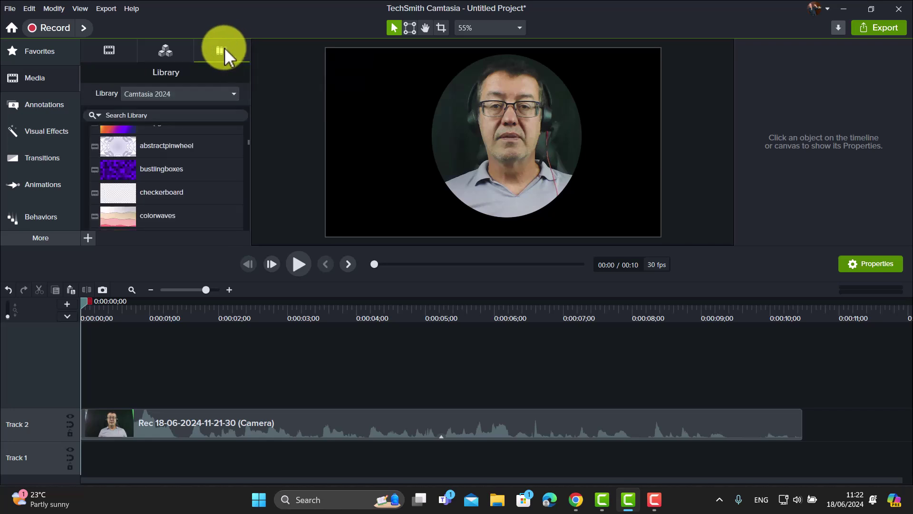
left_click(234, 93)
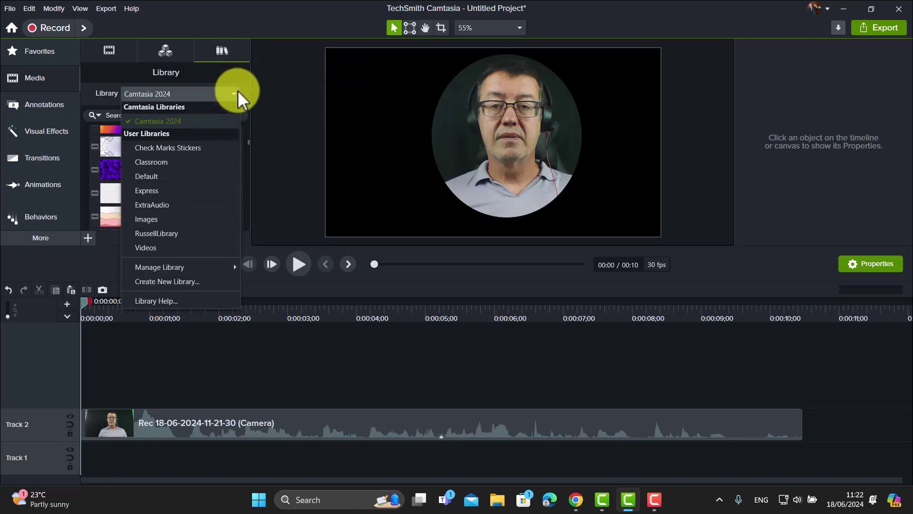
left_click(162, 120)
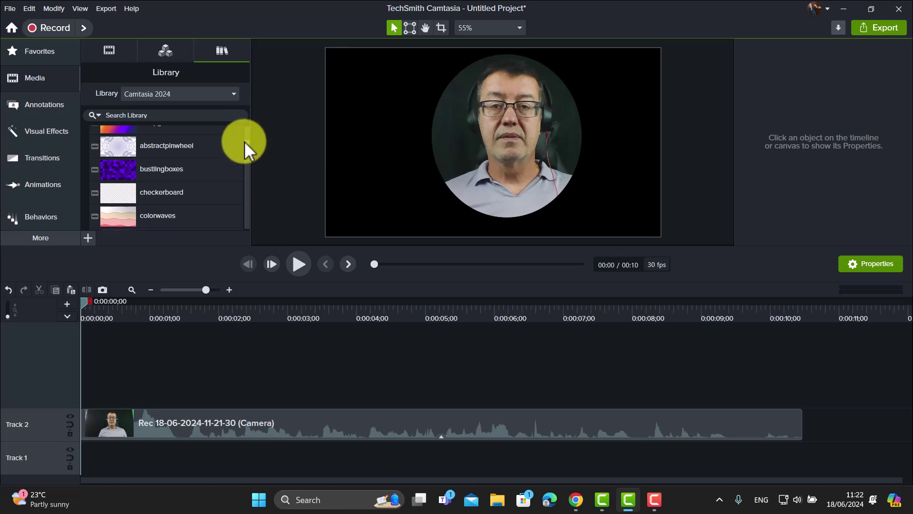
left_click_drag(246, 139, 247, 143)
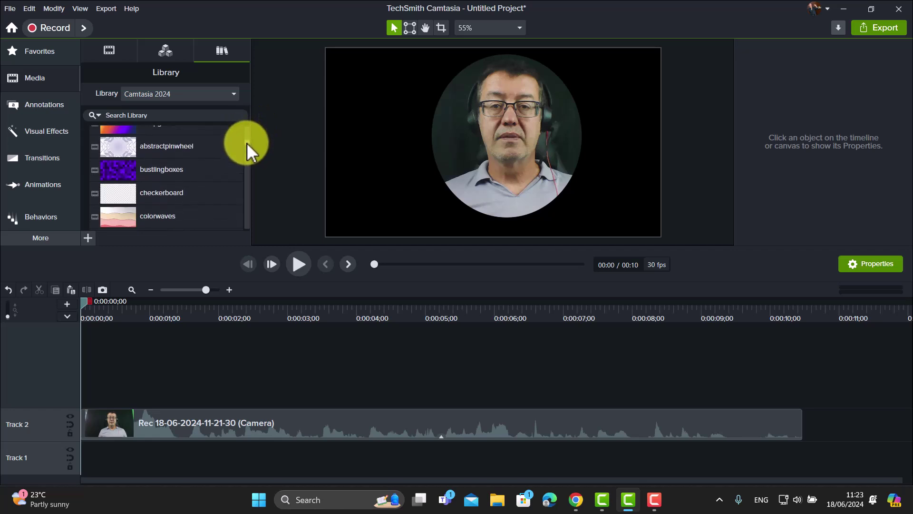
left_click_drag(121, 172, 56, 460)
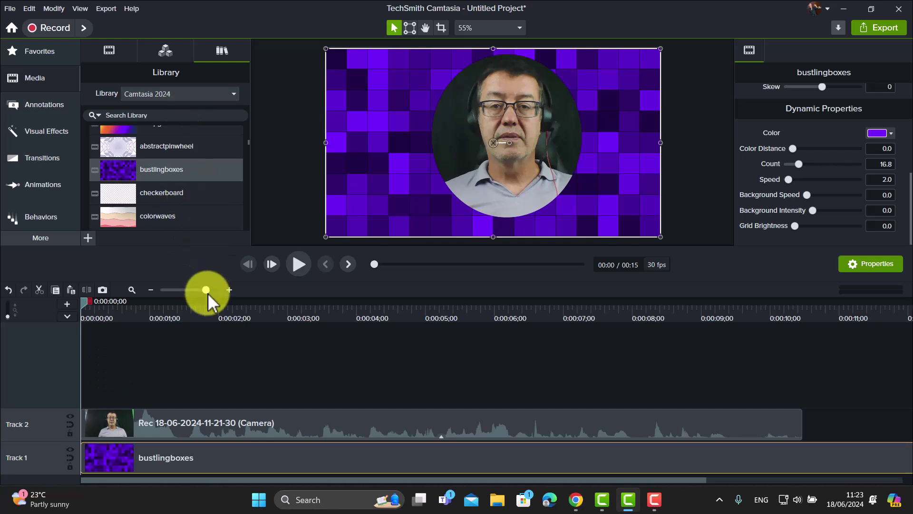
Step: Trim the bustlingboxes clip on Track 1 to about 3 seconds and add a second bustlingboxes clip directly after it
left_click_drag(199, 290, 196, 292)
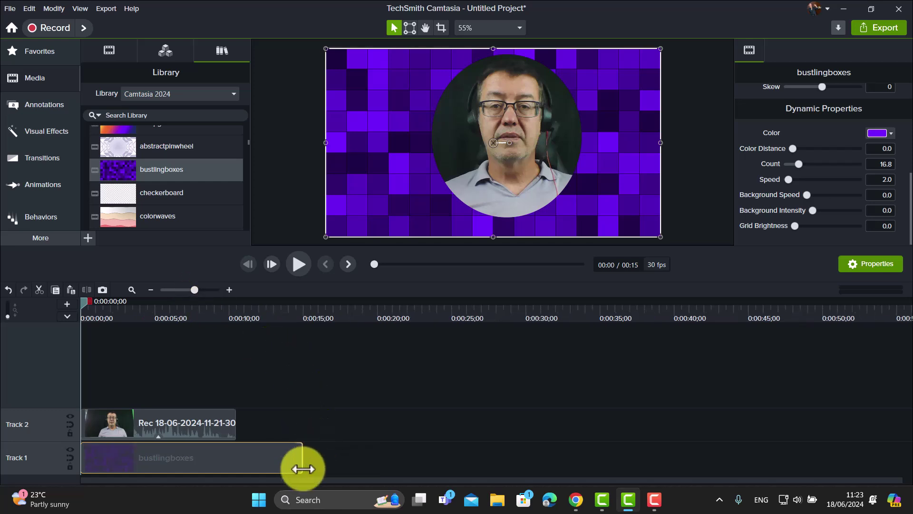
left_click_drag(303, 461, 119, 472)
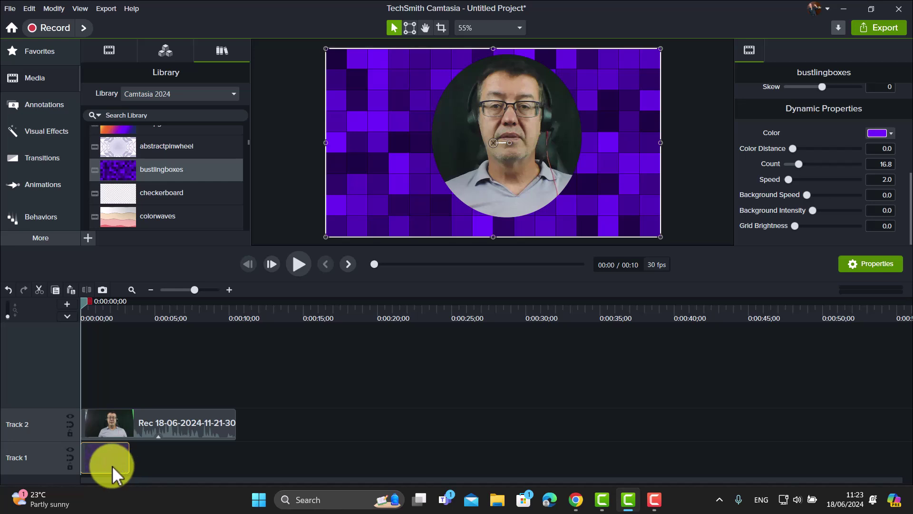
left_click_drag(115, 167, 119, 460)
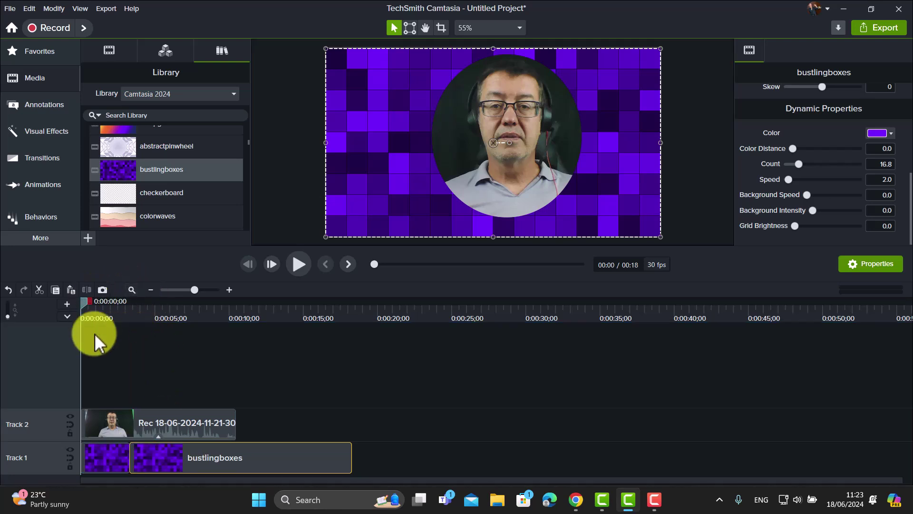
Step: Recolor the second bustlingboxes clip to bright green #8AFF00 and return the playhead to the start of the timeline
left_click(99, 306)
left_click(178, 324)
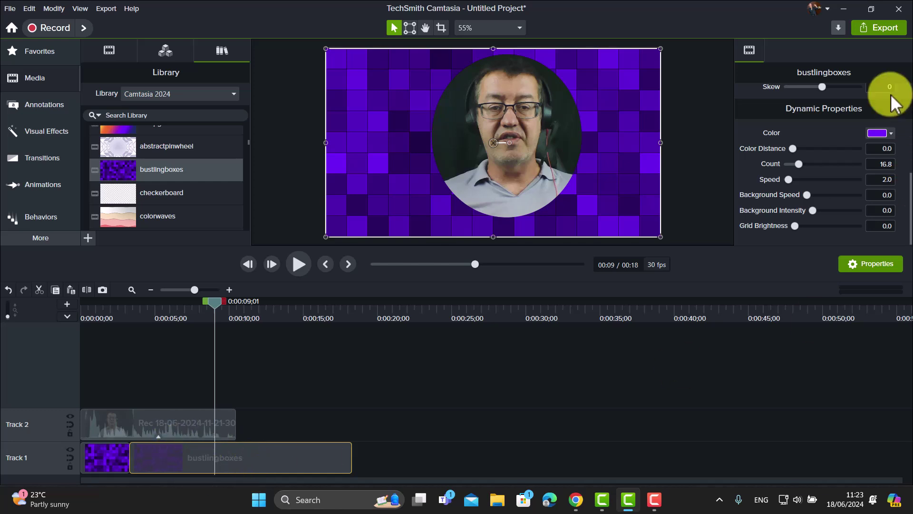
left_click(892, 133)
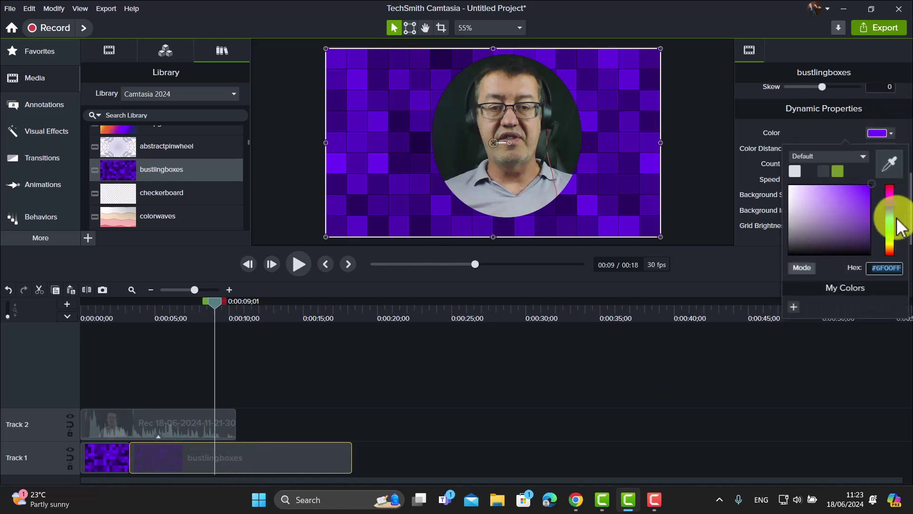
left_click(889, 240)
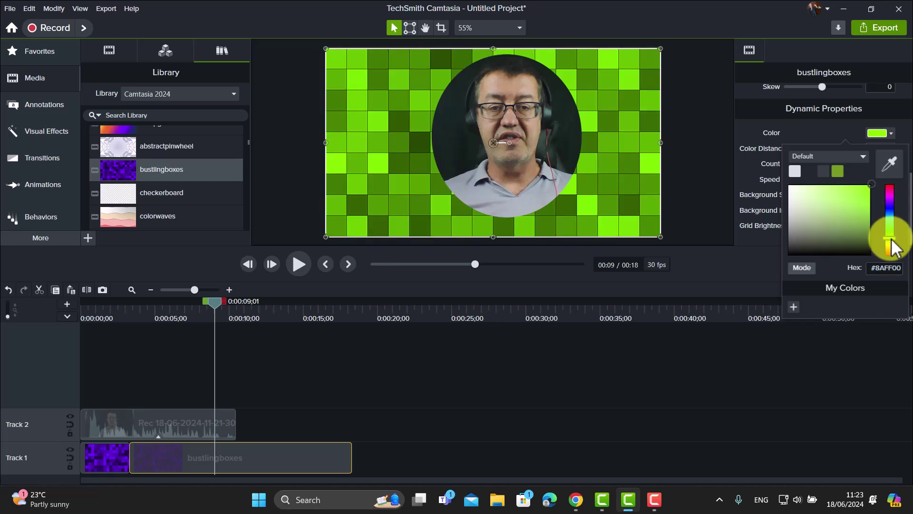
left_click(704, 133)
left_click_drag(213, 299, 7, 318)
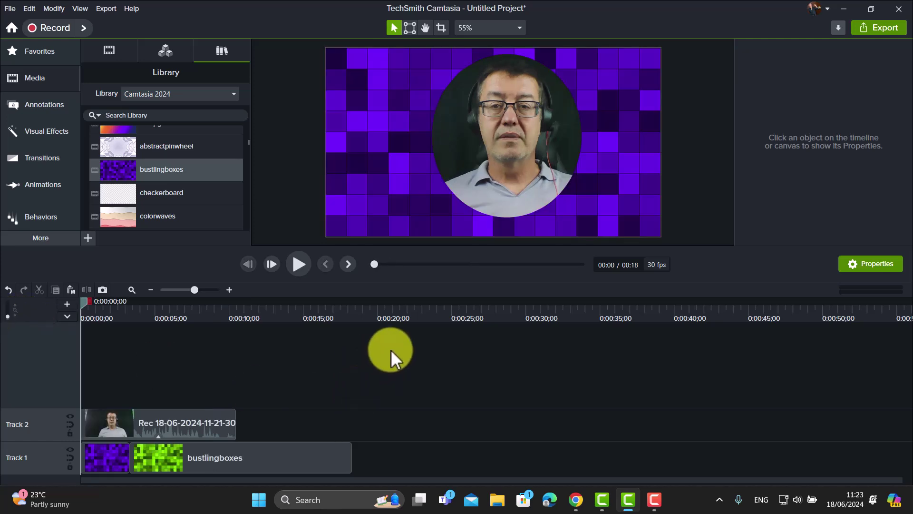
Step: Group the camera clip and both bustlingboxes clips into a single group at the start of Track 1
left_click_drag(164, 463, 140, 472)
left_click(427, 422)
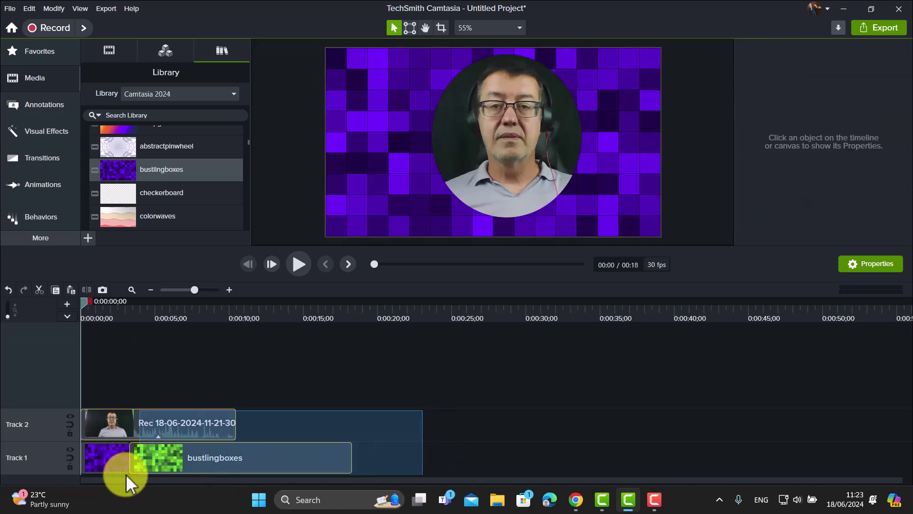
left_click(244, 456)
right_click(249, 466)
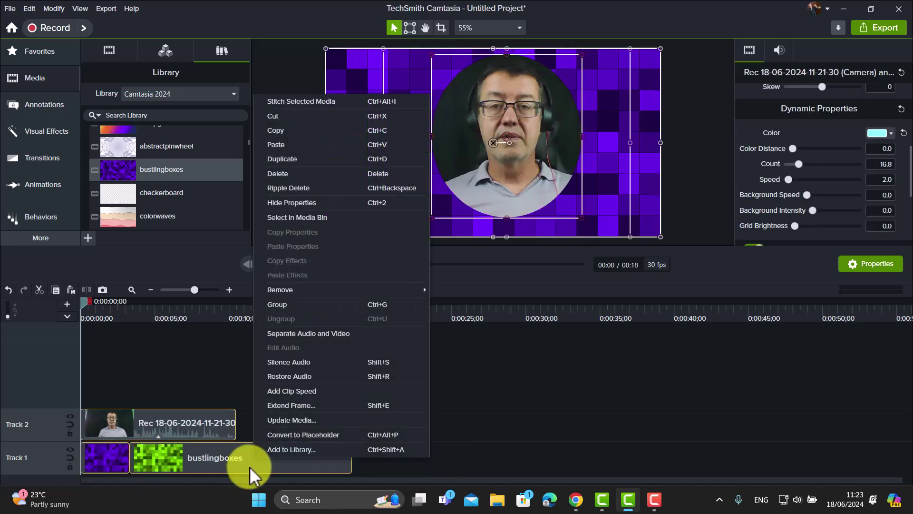
left_click(287, 304)
left_click_drag(195, 469, 106, 464)
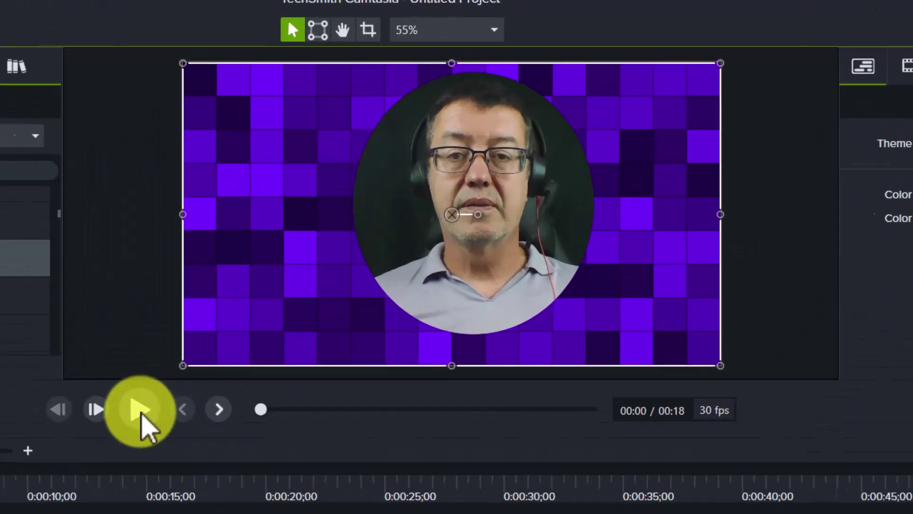
Step: Play the grouped clip from the start and pause it at about 4 seconds
left_click(298, 264)
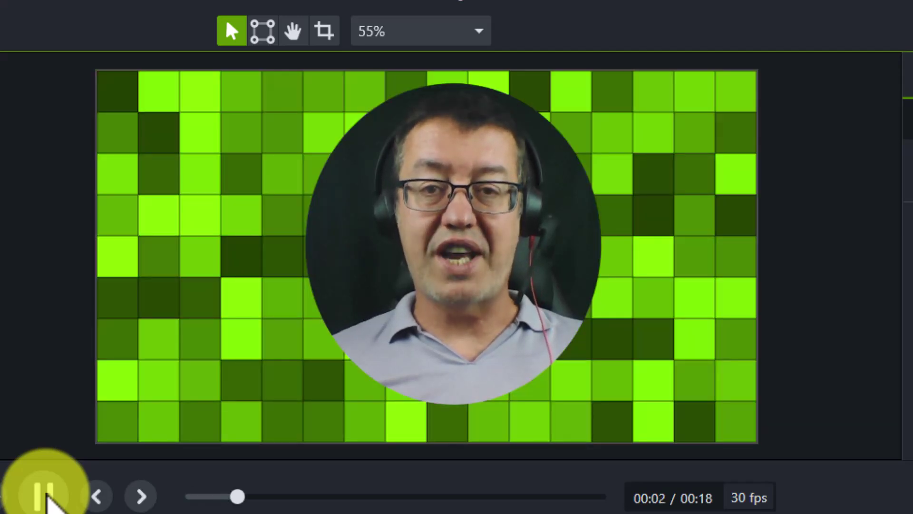
left_click(46, 494)
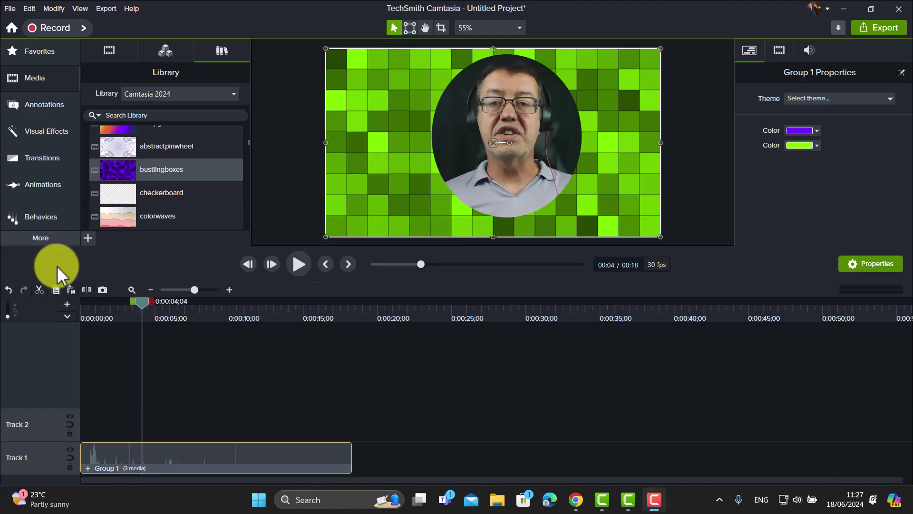
Step: Add a plain text callout across the lower part of the canvas reading "Welcome to my channel"
left_click(31, 103)
left_click_drag(220, 193, 653, 219)
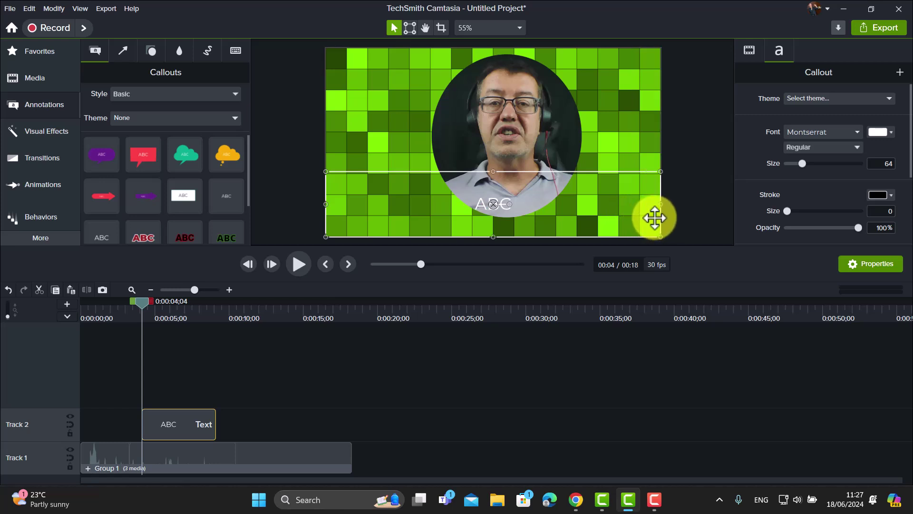
double_click(515, 208)
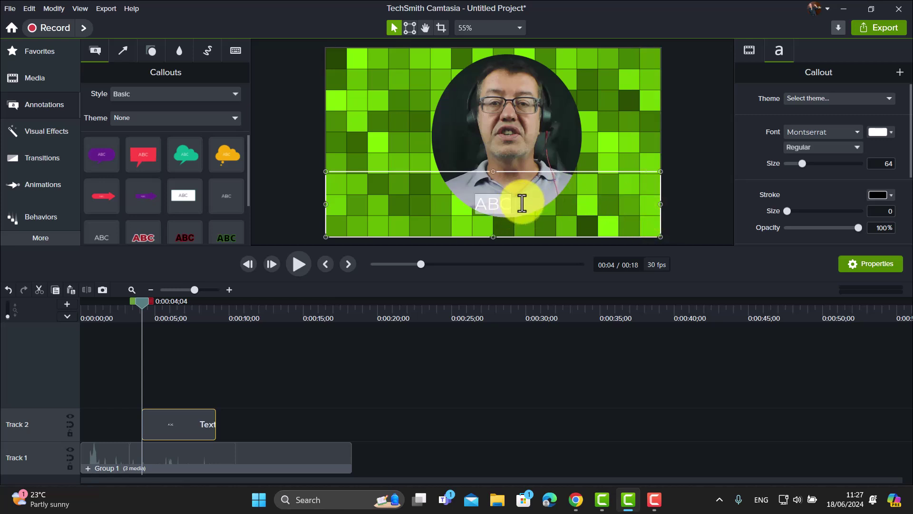
type("Welcome to")
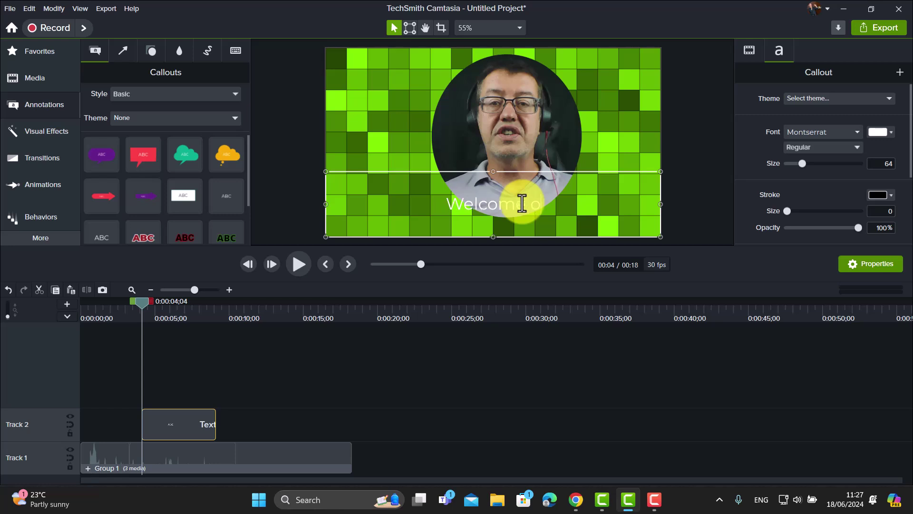
type(" my c")
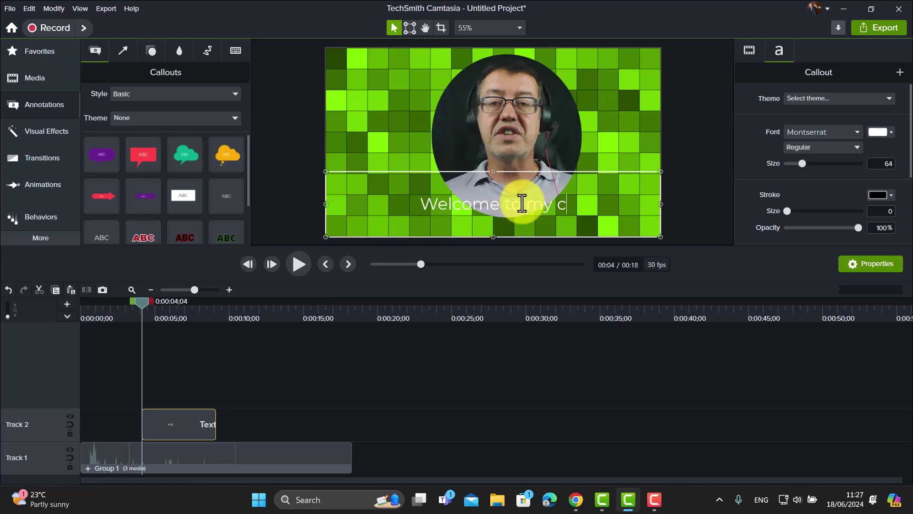
type("hannel")
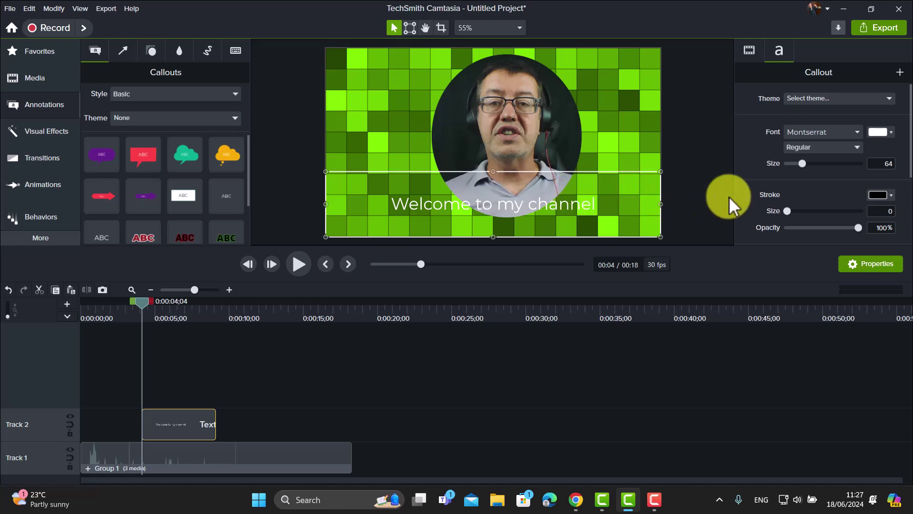
Step: Set the whole callout text to font size 88 and deselect the callout
left_click_drag(602, 204, 369, 201)
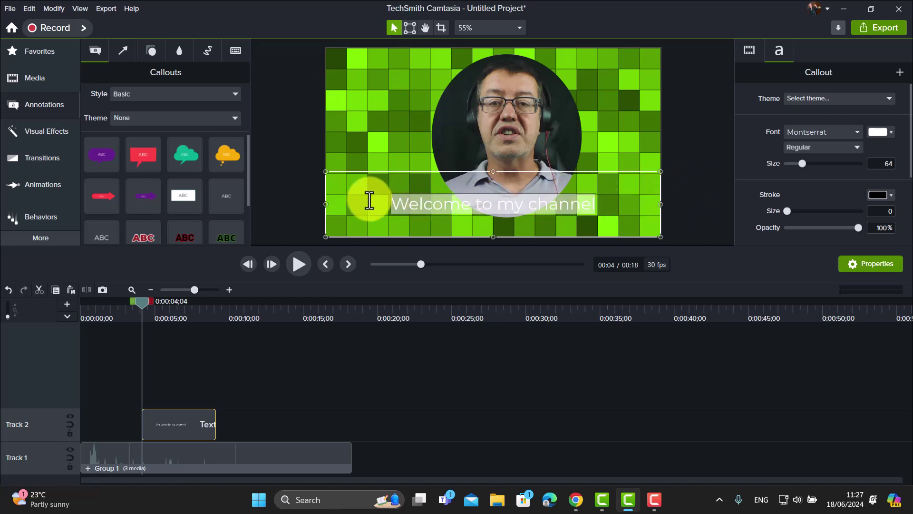
left_click_drag(803, 163, 811, 163)
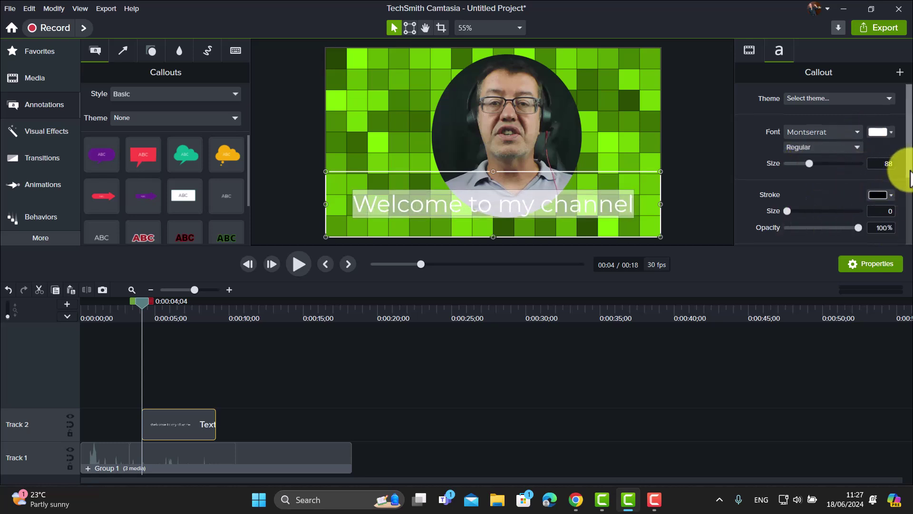
scroll(903, 190, "down", 2)
scroll(906, 195, "down", 5)
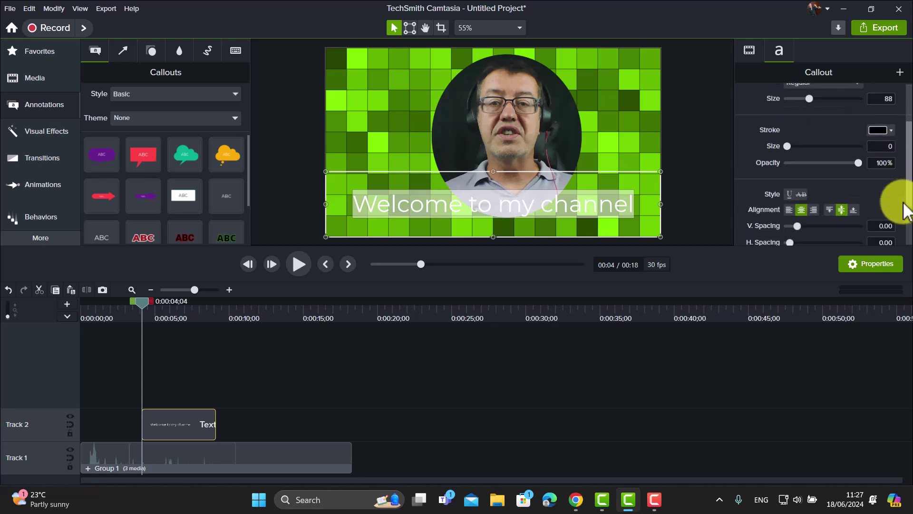
left_click(709, 143)
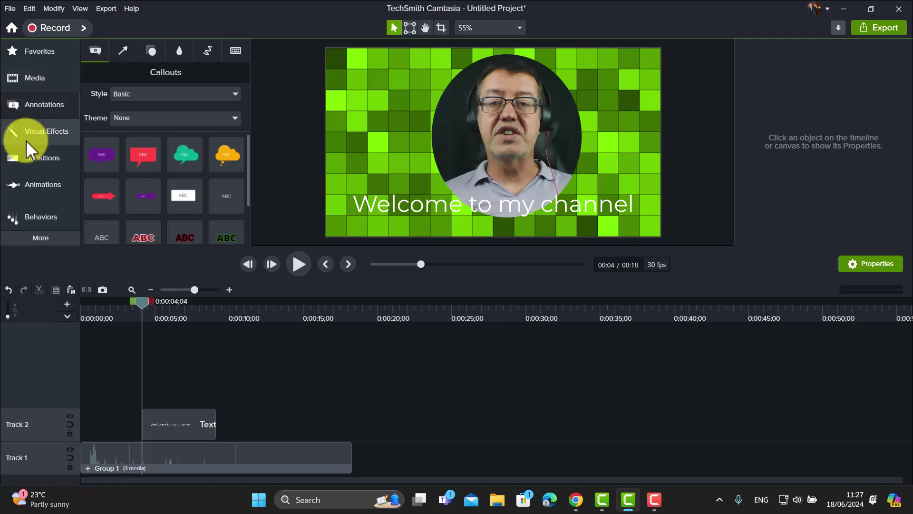
Step: Apply the Reveal behavior to the text callout on Track 2
left_click(28, 216)
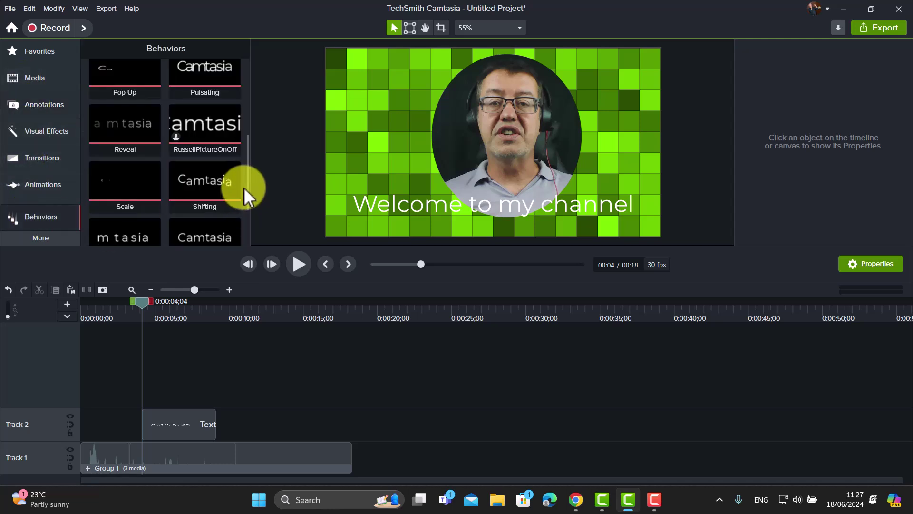
scroll(243, 187, "up", 1)
left_click_drag(126, 139, 178, 424)
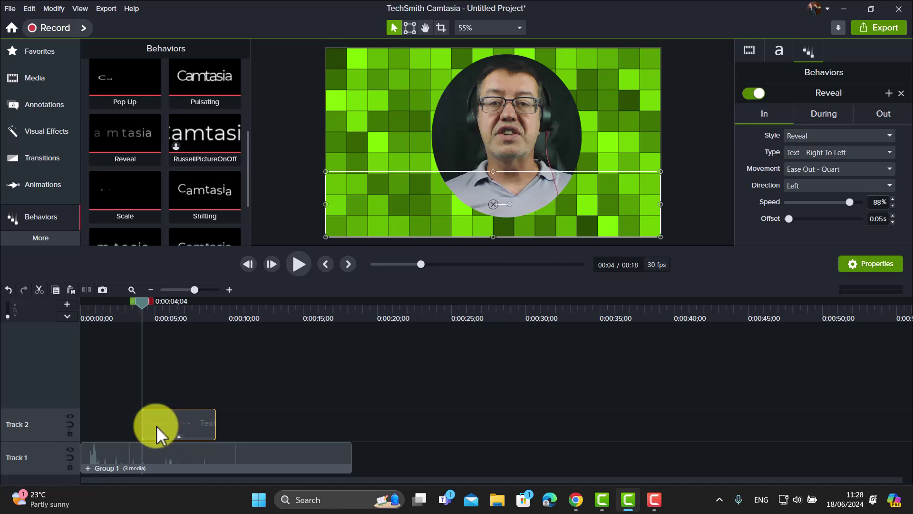
Step: Move the text callout to near the start of Track 2 and play the timeline from the beginning
left_click_drag(166, 427, 111, 421)
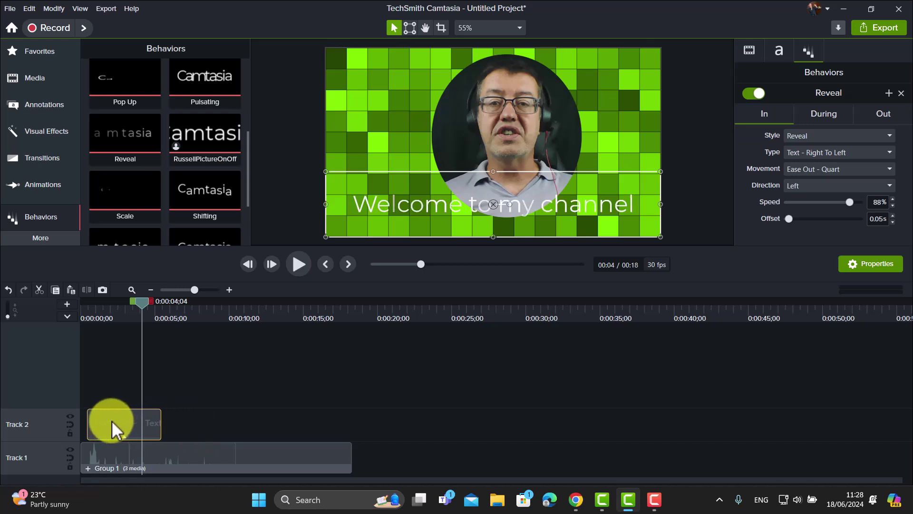
left_click_drag(144, 301, 84, 301)
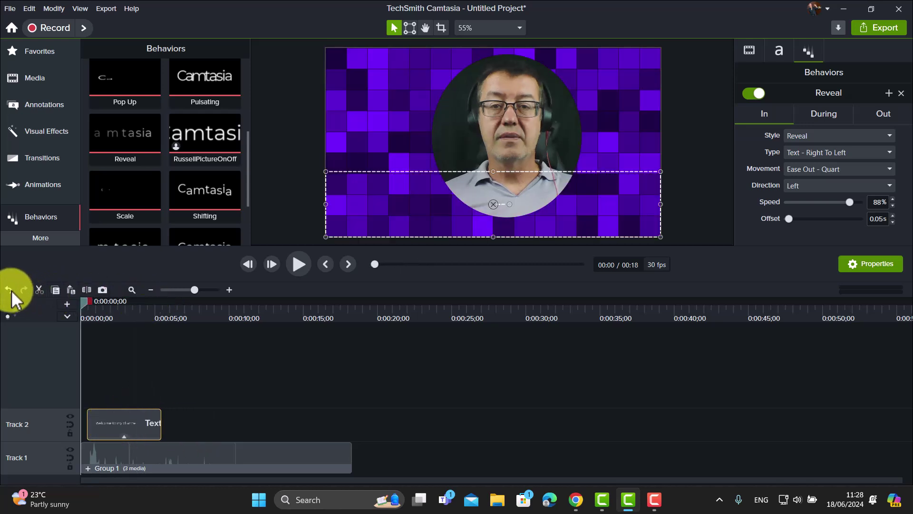
left_click_drag(122, 418, 119, 426)
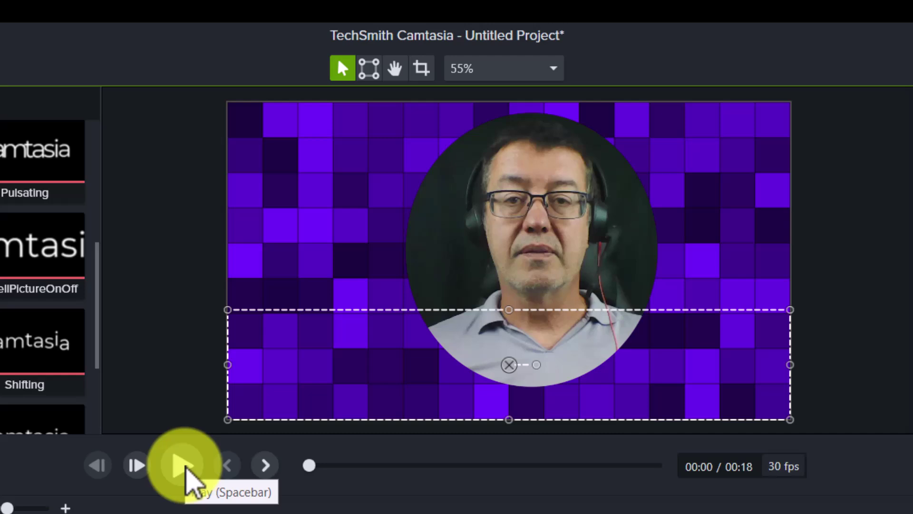
left_click(183, 466)
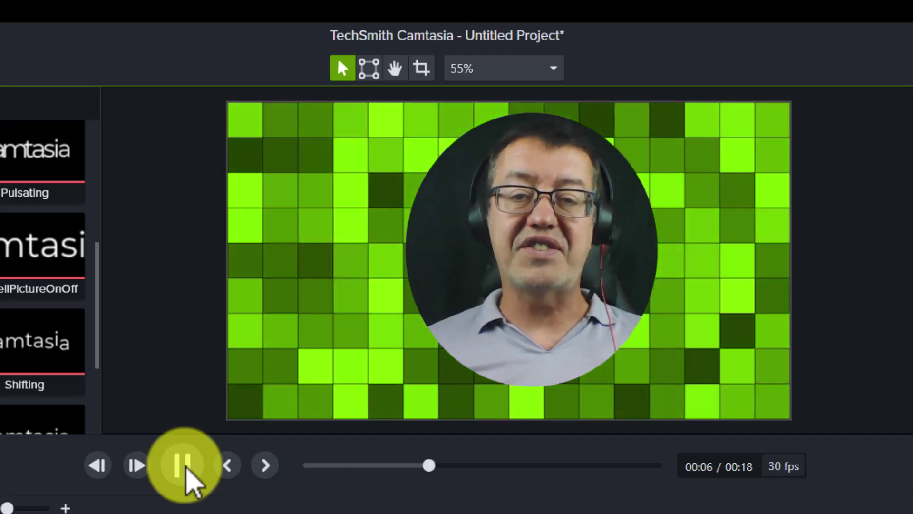
Step: Pause playback and paste a copy of the welcome text callout on Track 2 at about 7 seconds
left_click(183, 465)
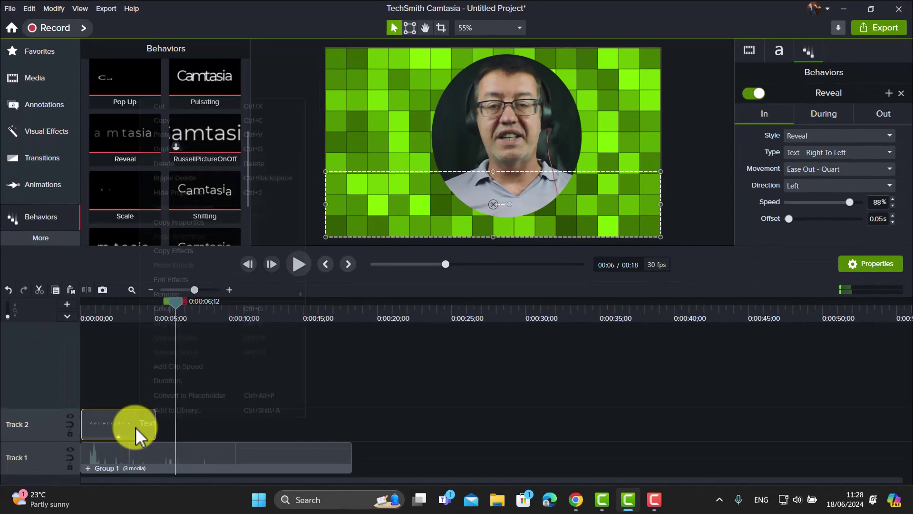
right_click(137, 429)
left_click(172, 121)
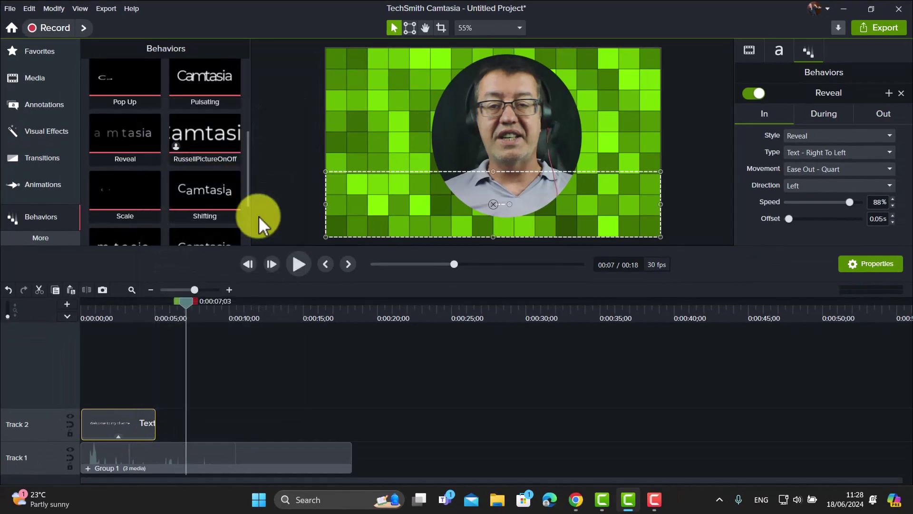
key("ctrl+v")
Step: Replace the copied callout's text with "Today we focus on Camtasia", working with the playhead at about 10 seconds
left_click_drag(193, 296, 239, 306)
double_click(449, 209)
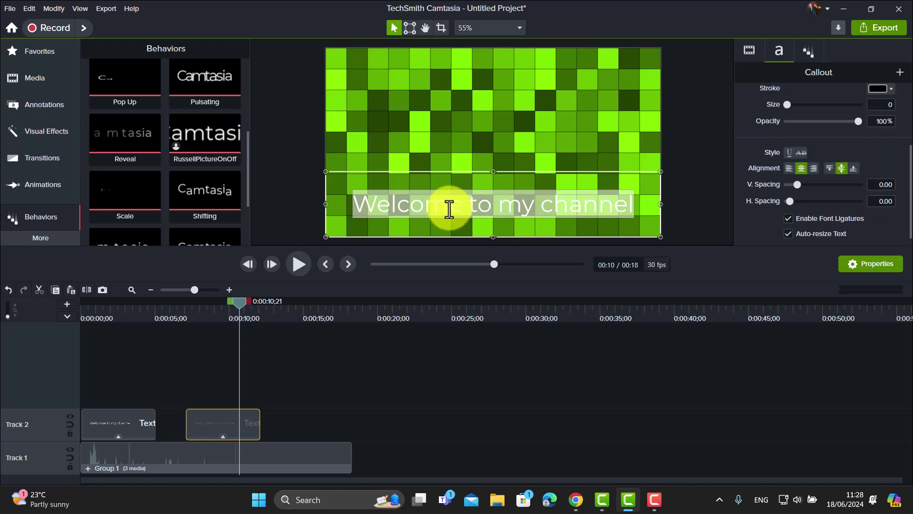
type("Tod")
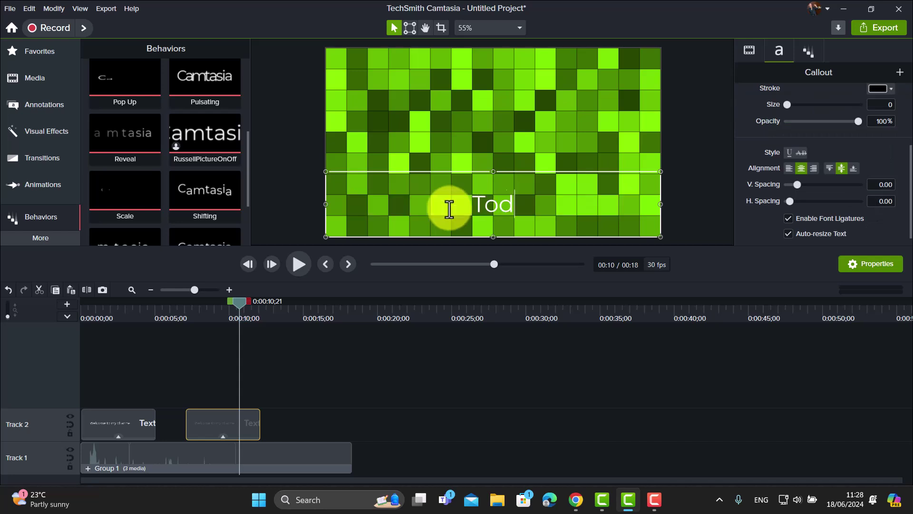
type("ay we focus on ")
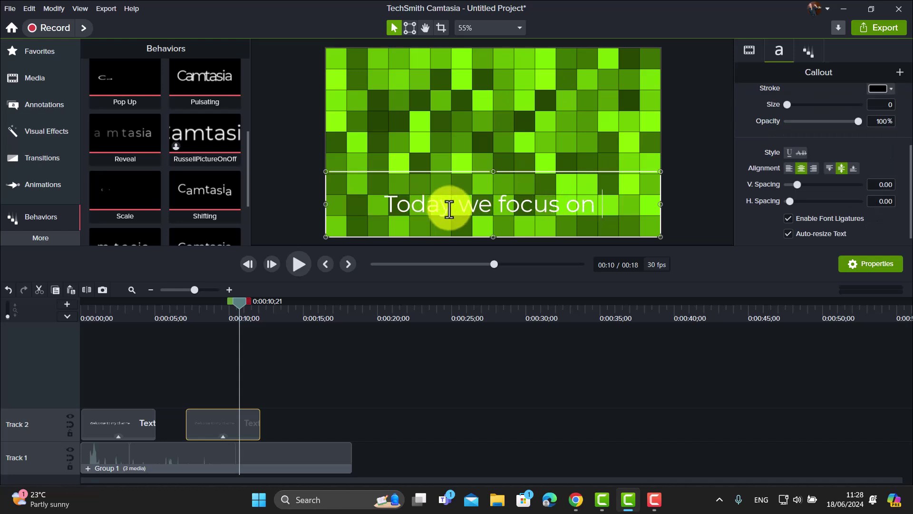
type("Camtasi")
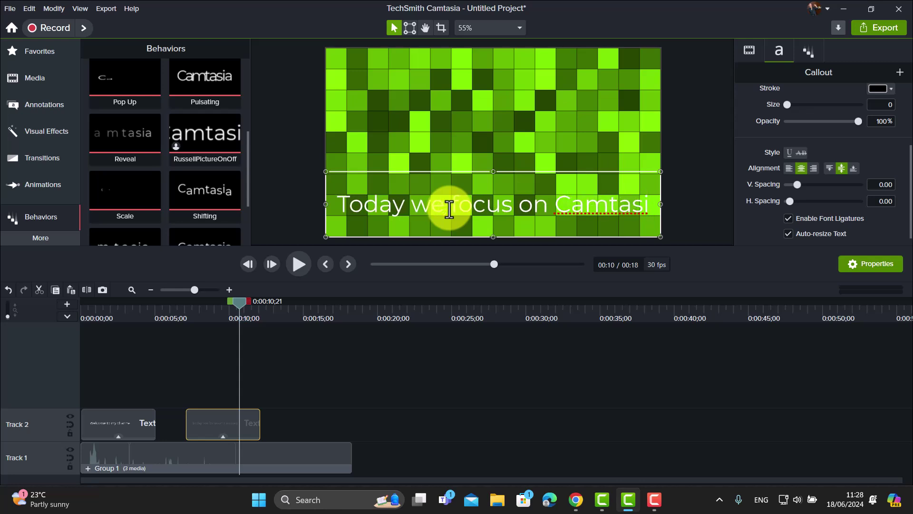
type("a")
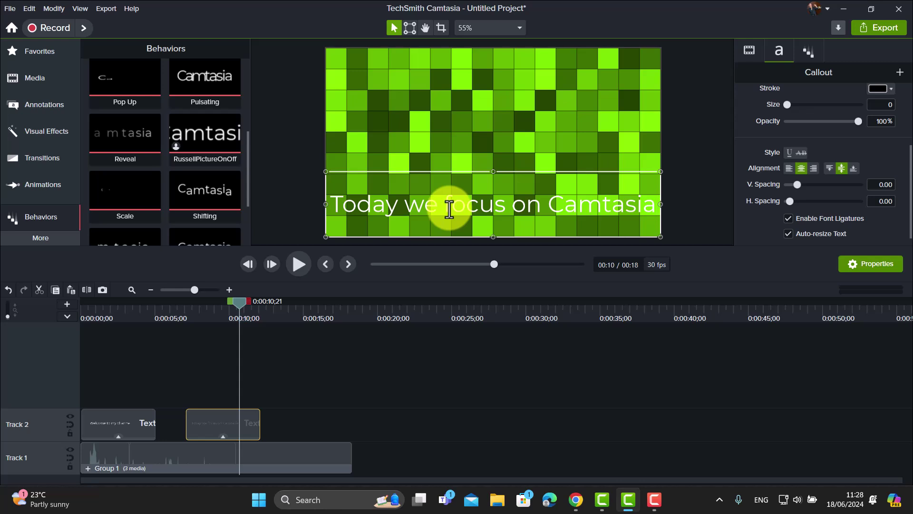